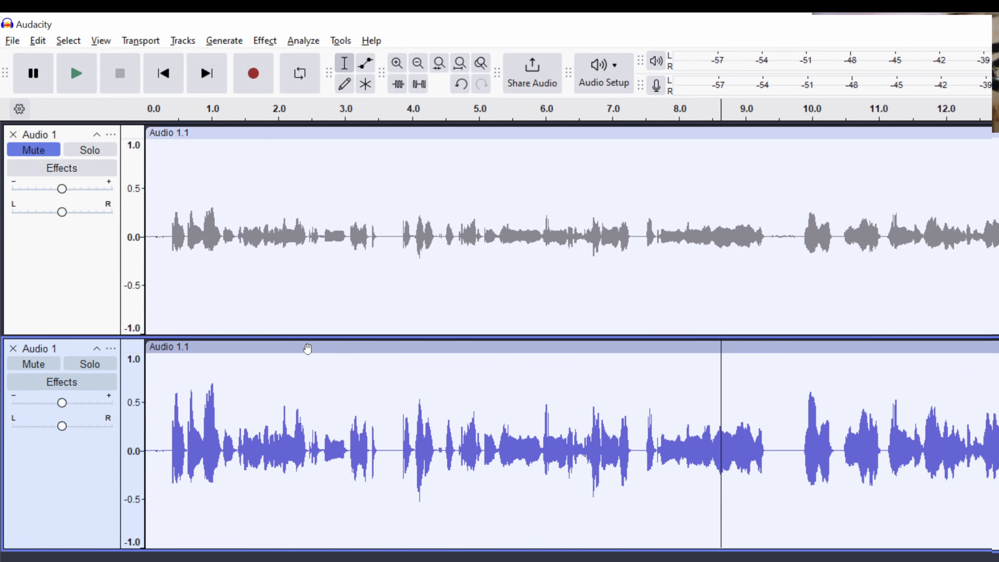
- Select the entire unmuted audio clip and open the Filter Curve EQ effect for it
left_click(308, 348)
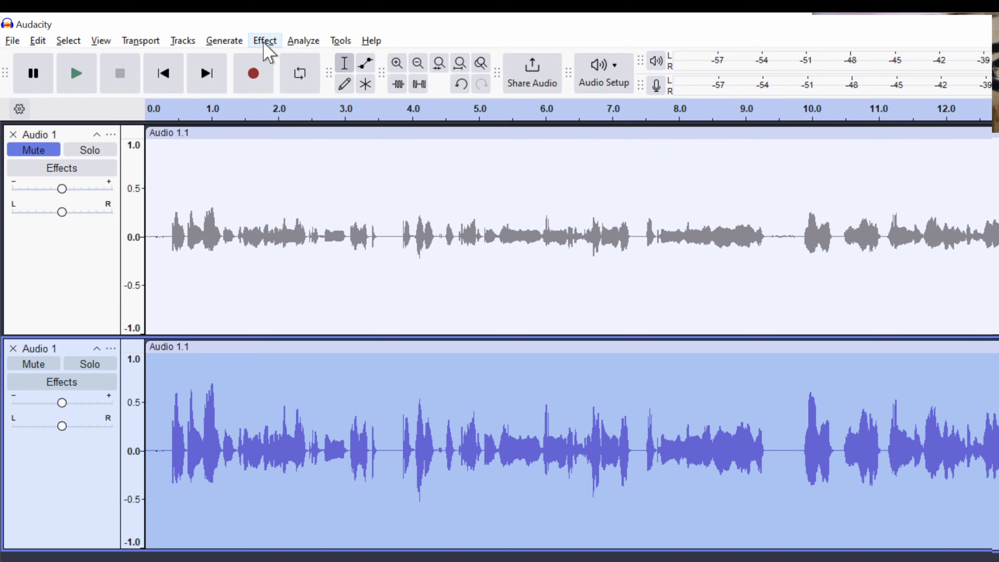
left_click(263, 42)
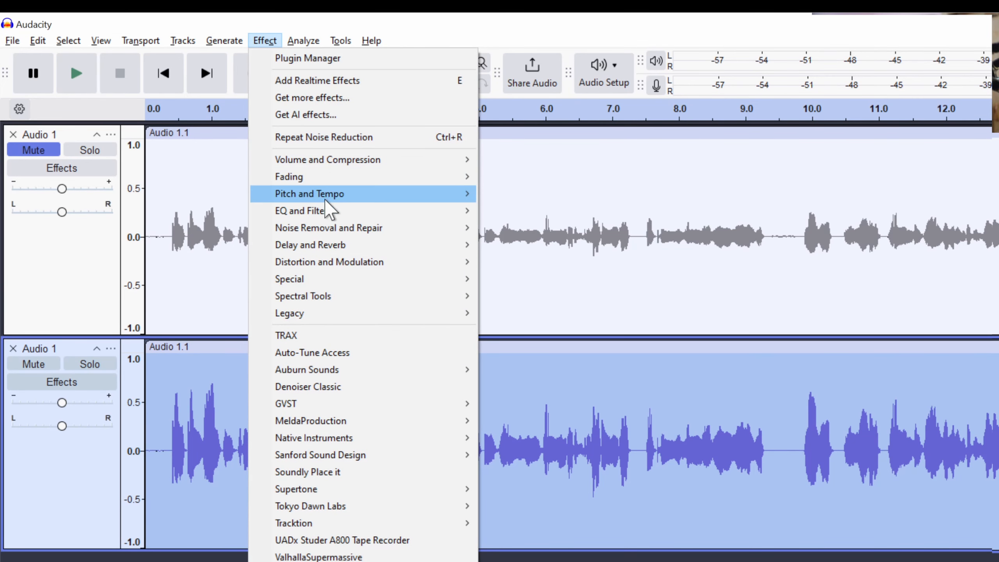
mouse_move(326, 204)
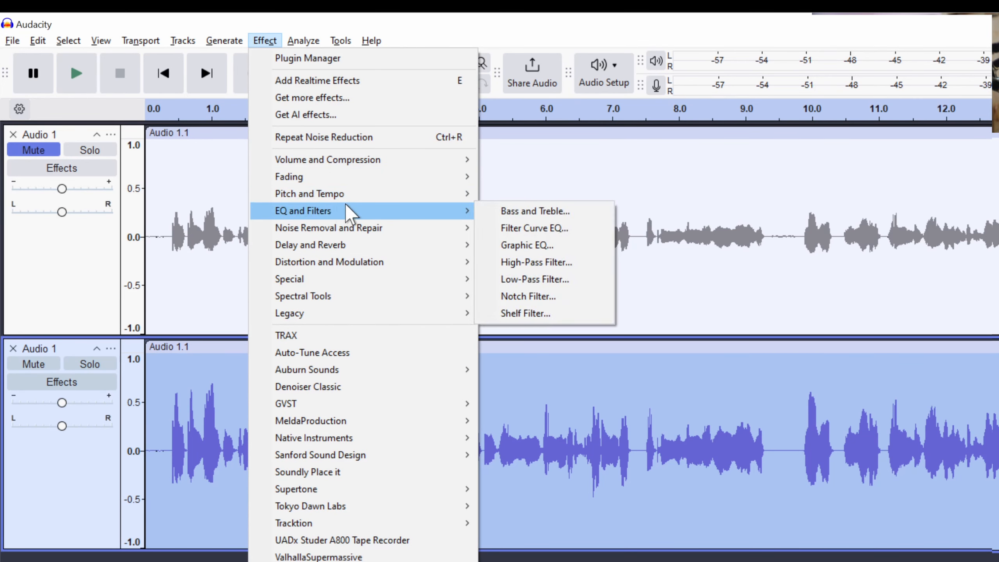
left_click(548, 230)
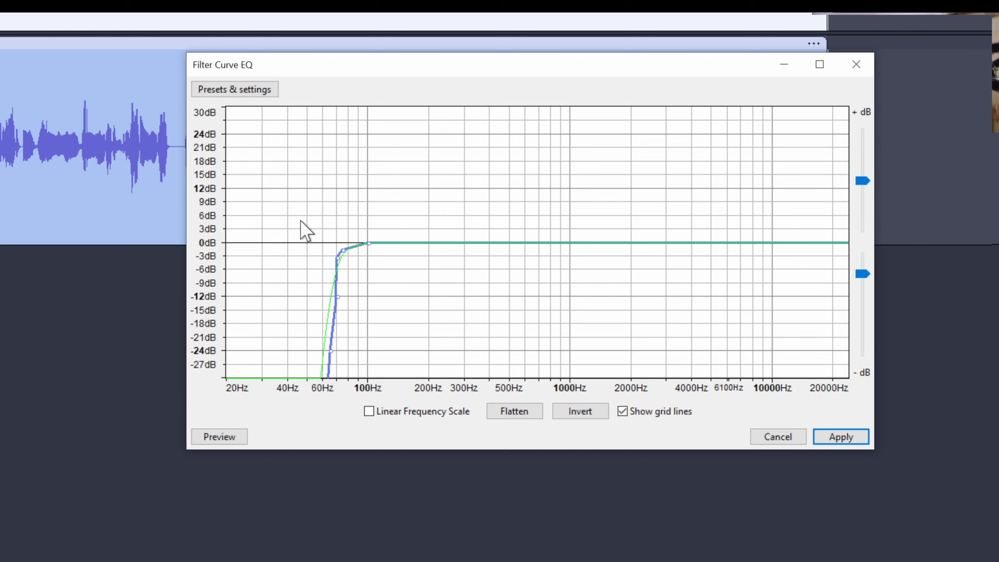
- Try the 100Hz Rumble factory preset and move the last curve point at 0 dB to a lower frequency
left_click(232, 90)
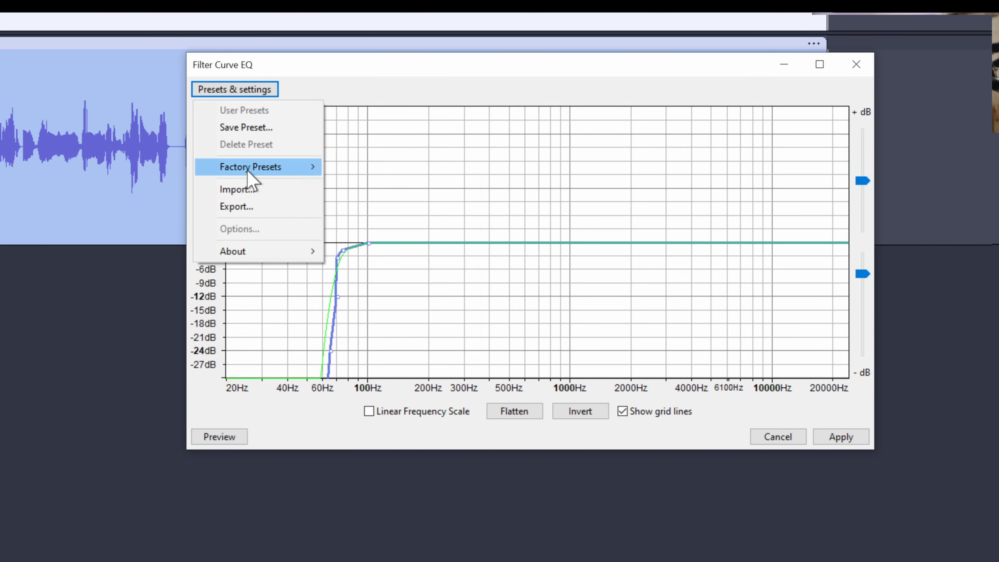
mouse_move(247, 170)
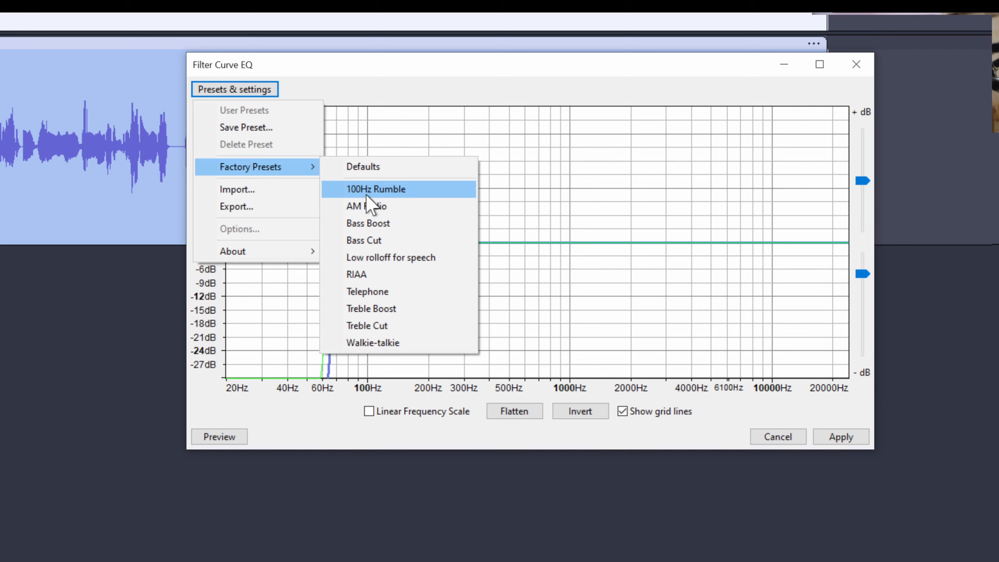
left_click(405, 192)
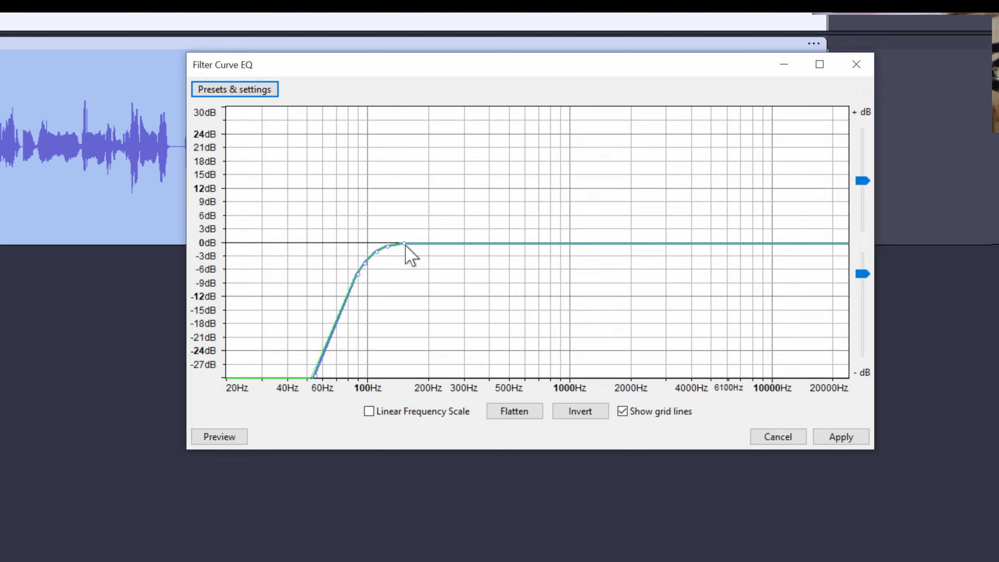
mouse_move(404, 243)
left_mouse_down()
mouse_move(361, 246)
mouse_move(387, 242)
left_mouse_up()
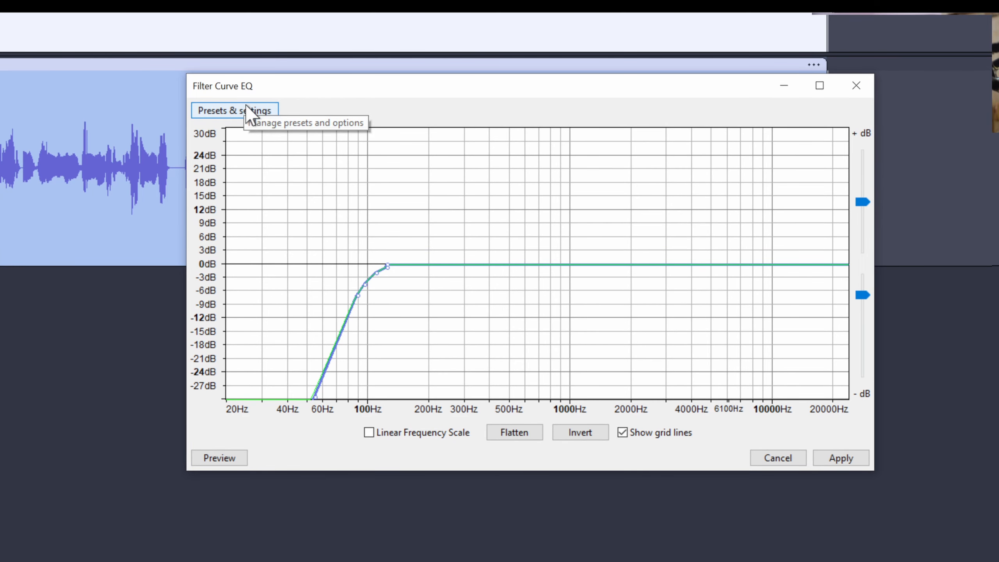
- Load the Low rolloff for speech factory preset into the Filter Curve EQ
left_click(247, 105)
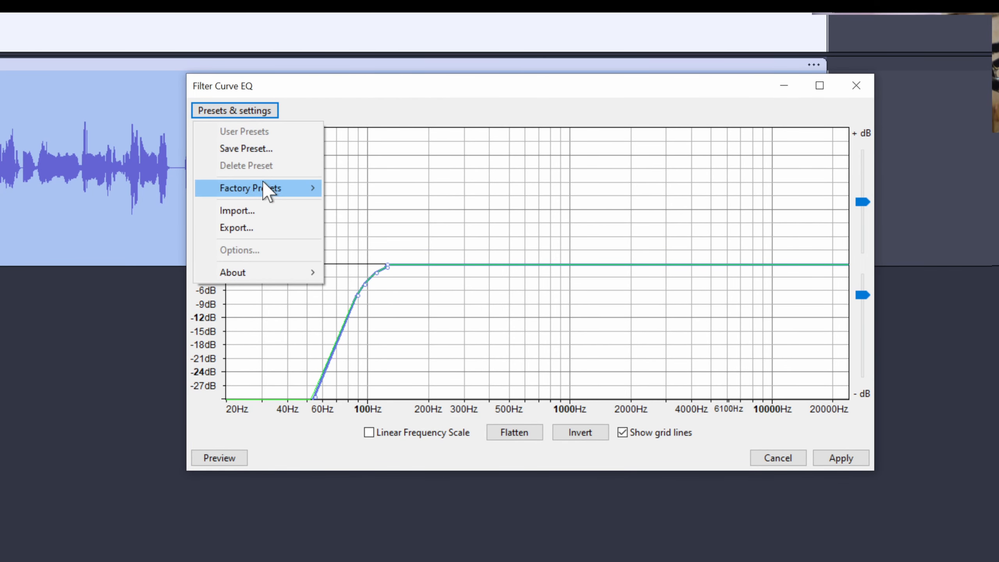
mouse_move(263, 183)
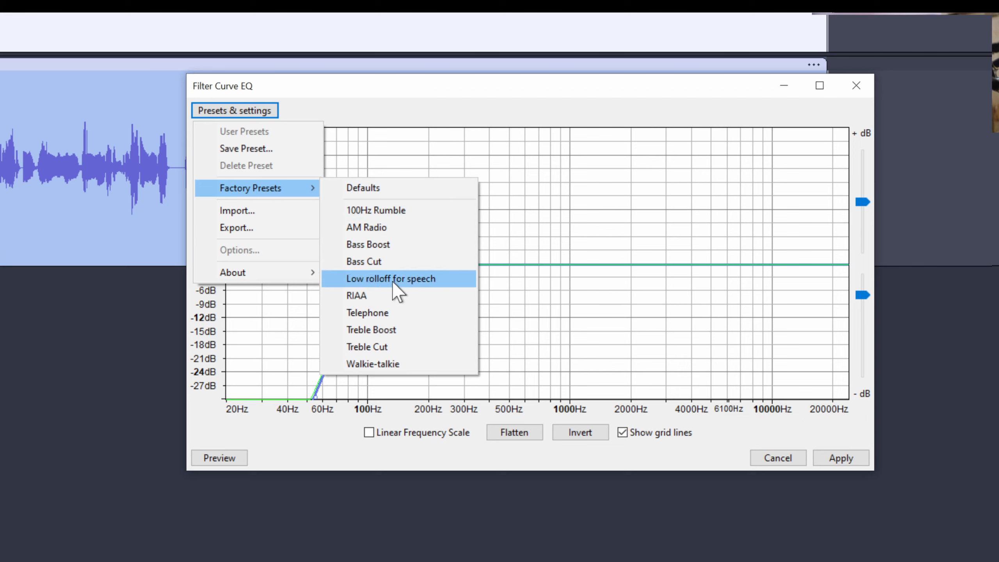
left_click(406, 280)
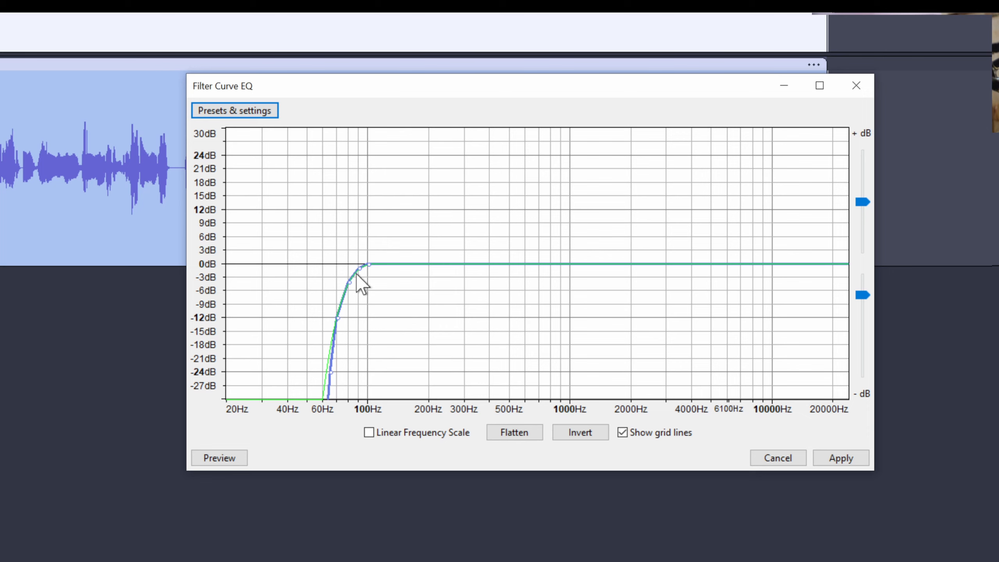
- Reshape the rolloff with points near 60 Hz at -25 dB, 65 Hz at -15 dB and 85 Hz at 0 dB, and apply the EQ
left_click_drag(360, 268, 351, 274)
left_click_drag(336, 317, 331, 330)
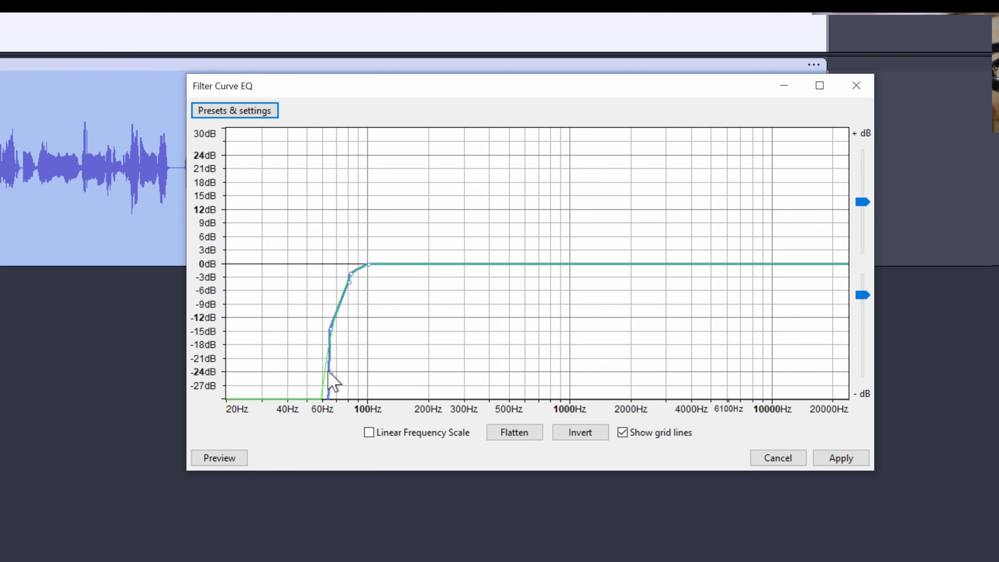
left_click_drag(330, 372, 311, 380)
left_click_drag(350, 274, 354, 263)
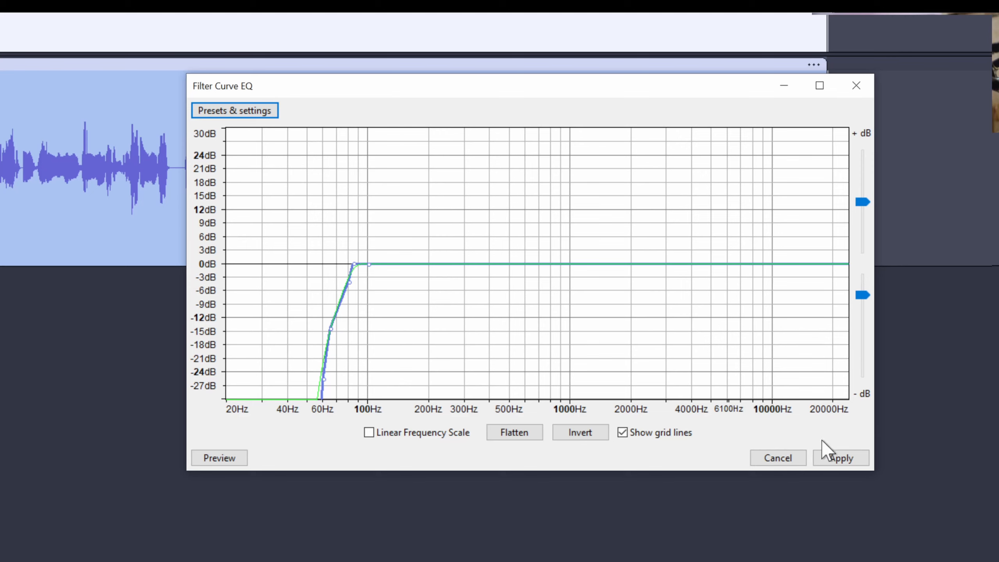
left_click(852, 459)
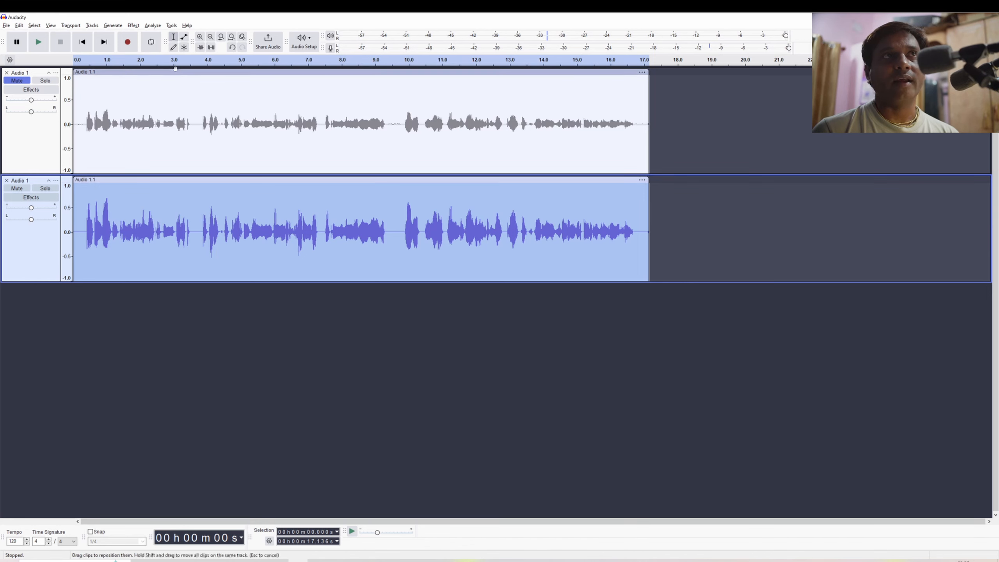
left_click(138, 26)
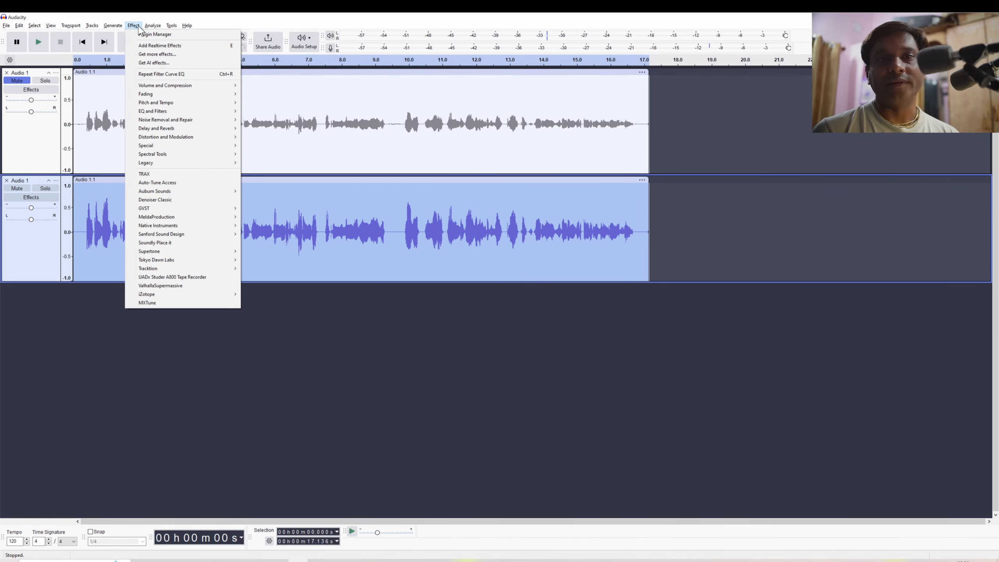
mouse_move(193, 162)
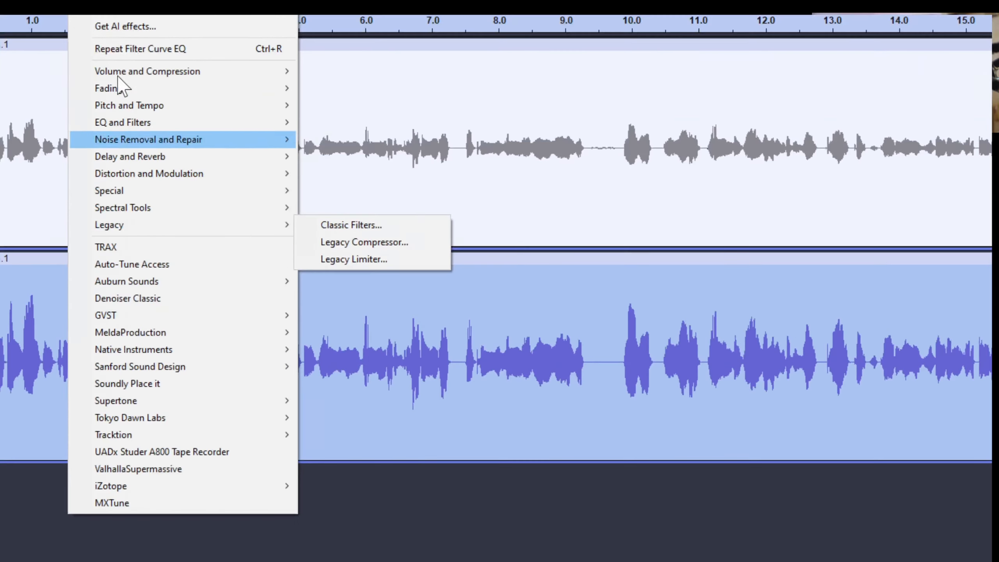
mouse_move(110, 27)
mouse_move(181, 42)
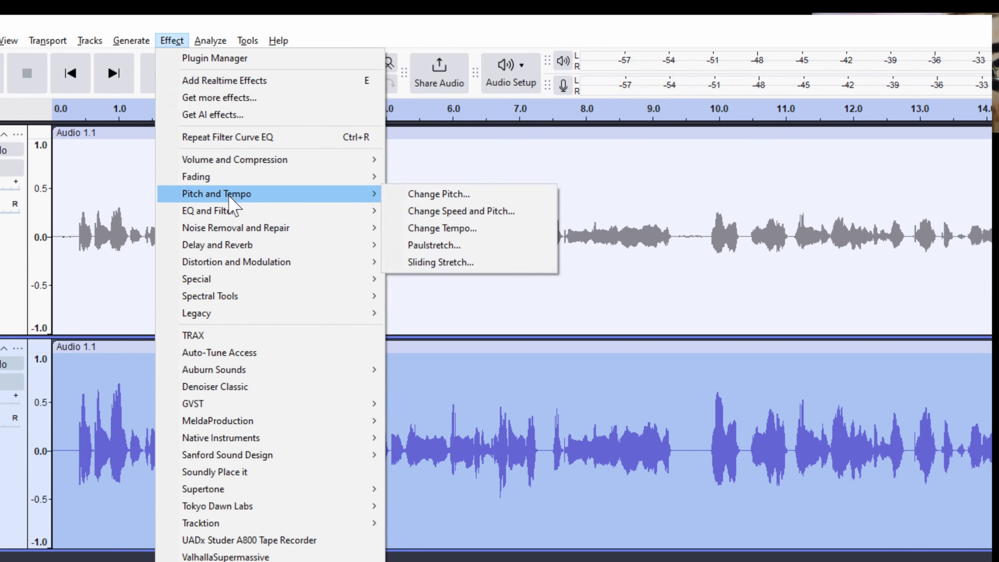
mouse_move(256, 160)
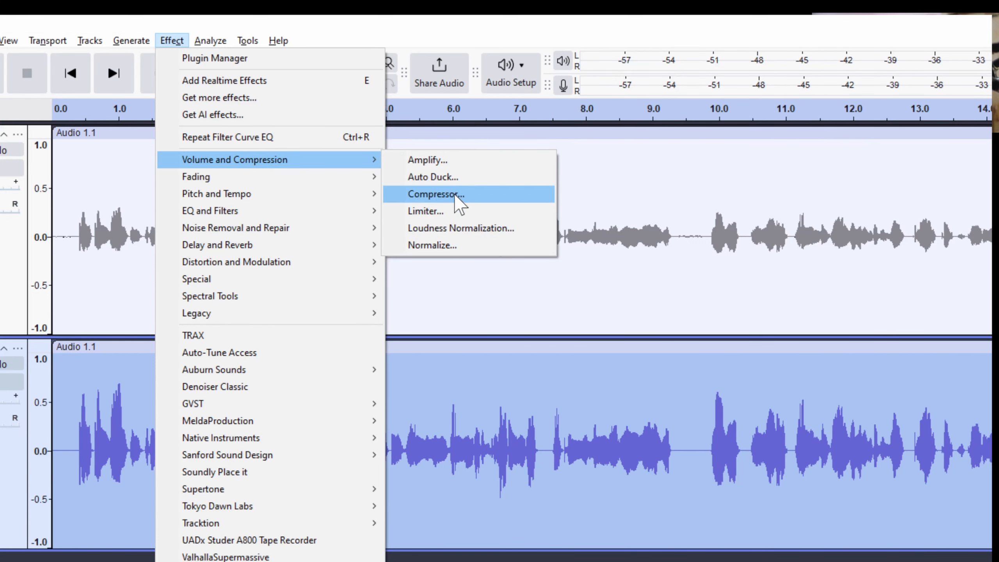
left_click(467, 194)
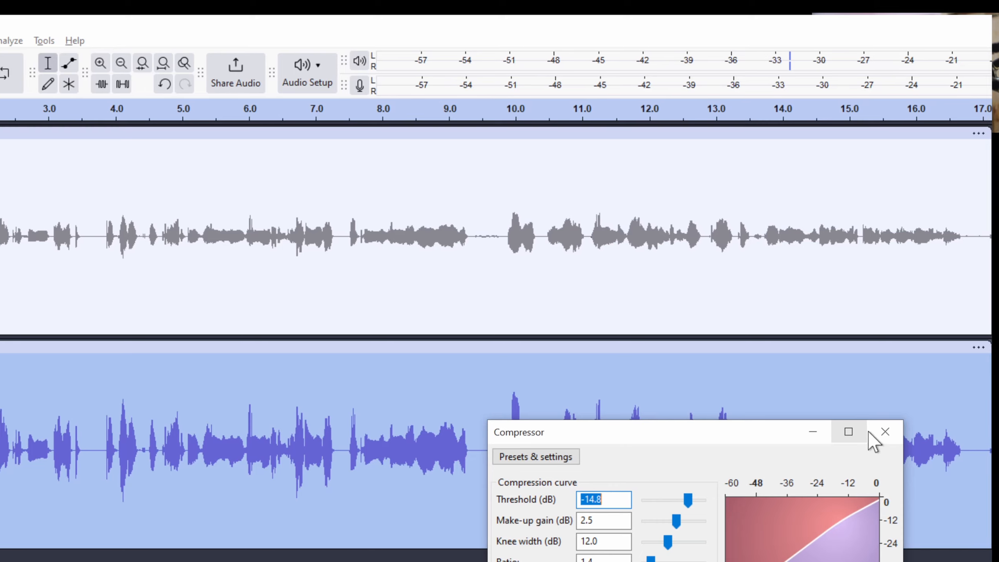
left_click(873, 433)
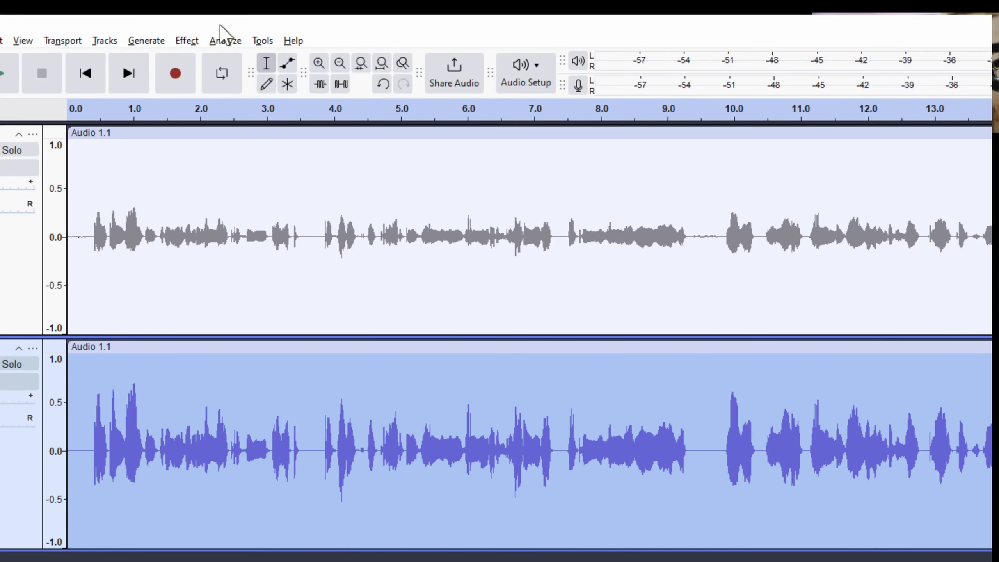
- Check the installed Audacity version in the program information and close it
left_click(293, 40)
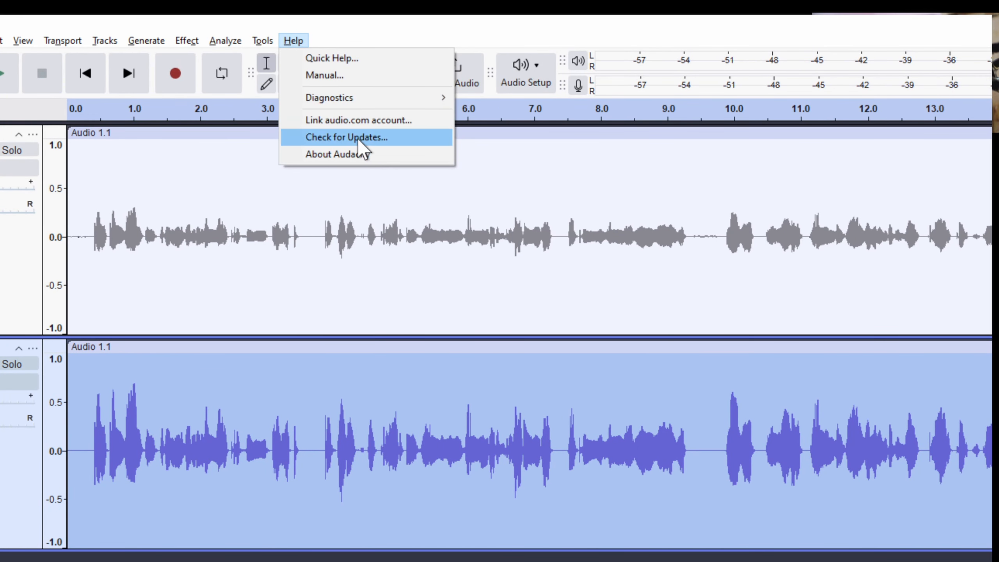
left_click(358, 156)
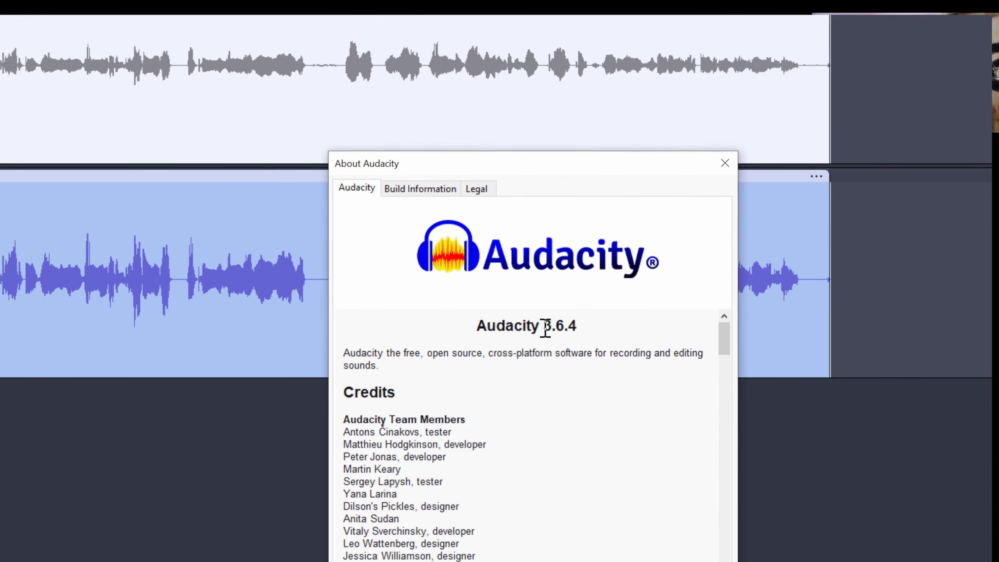
left_click_drag(545, 328, 578, 328)
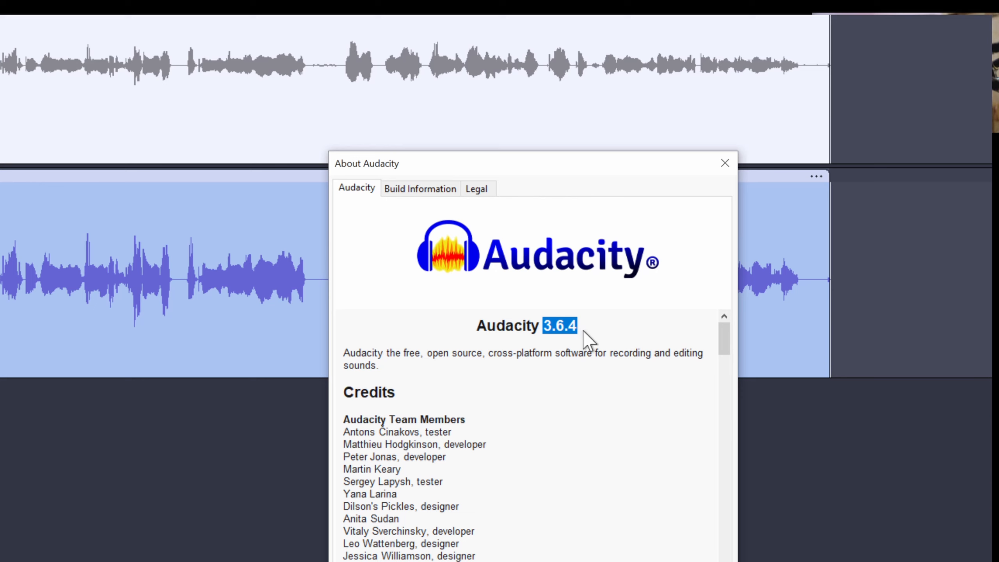
left_click(724, 165)
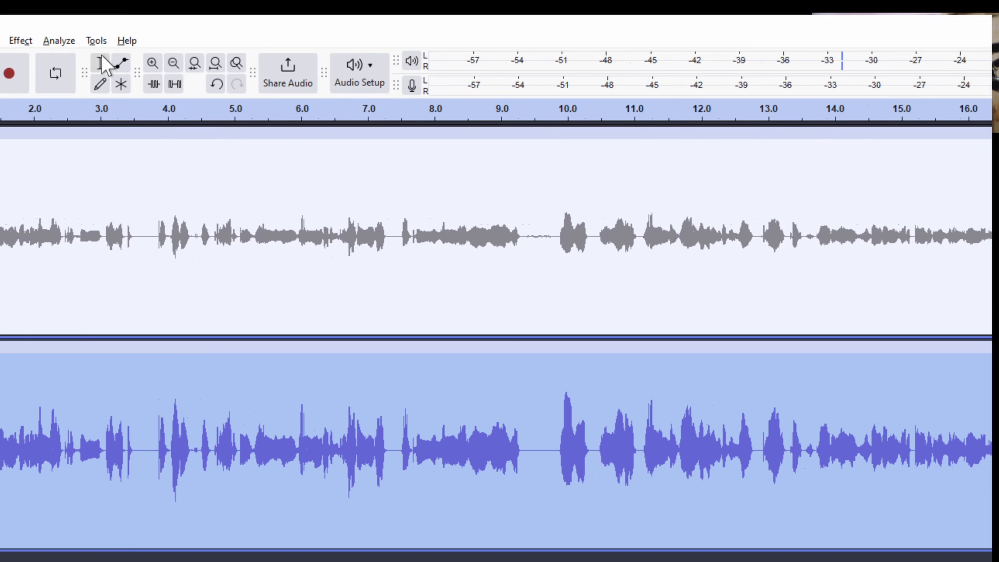
- Open the Compressor effect for the selected clip and set its threshold to -14 dB
left_click(21, 42)
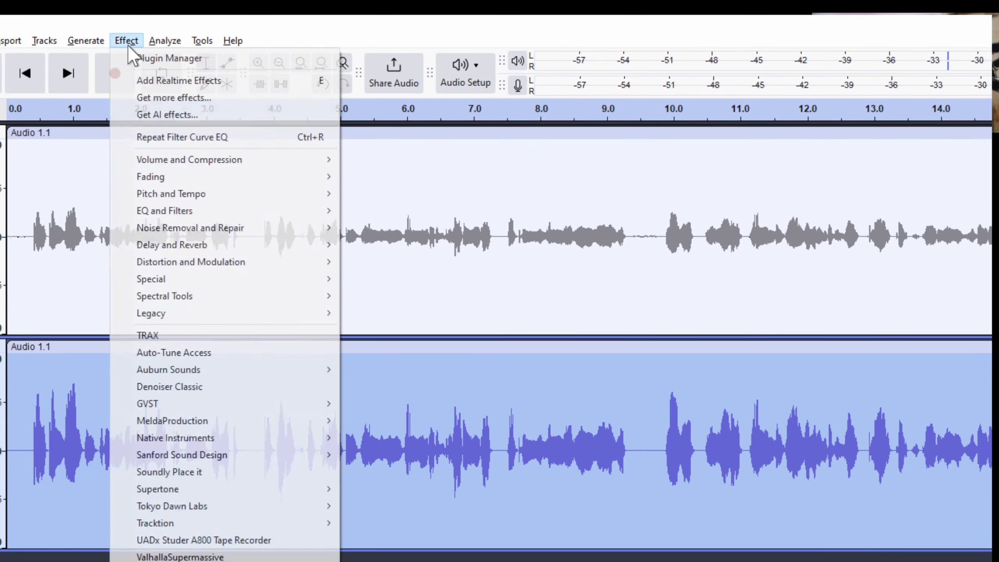
mouse_move(189, 160)
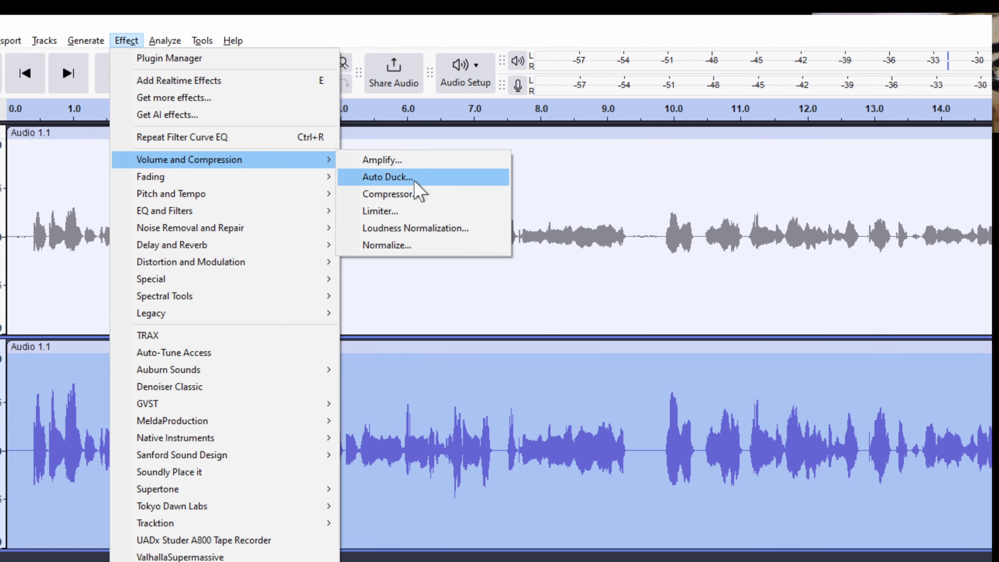
left_click(437, 202)
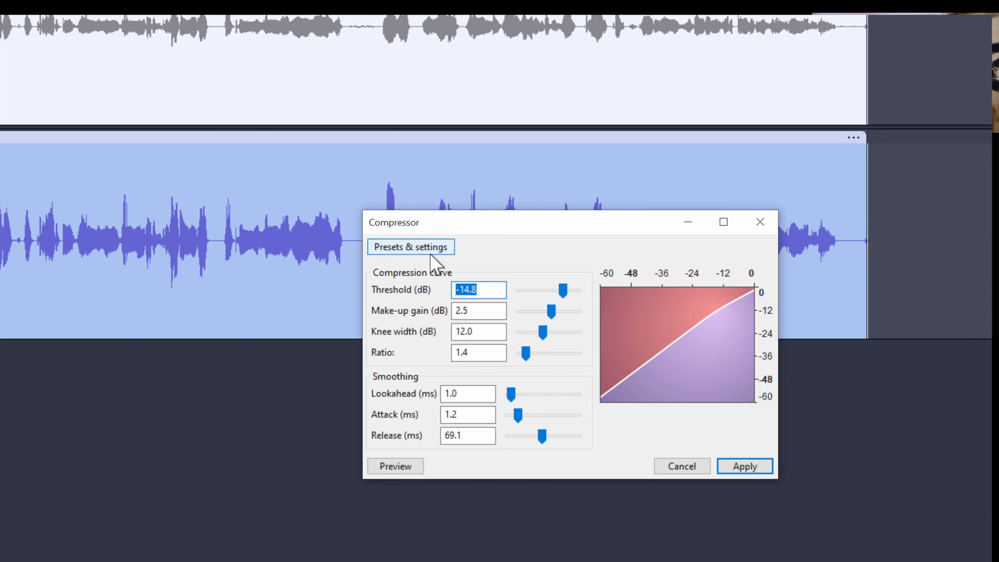
left_click(484, 290)
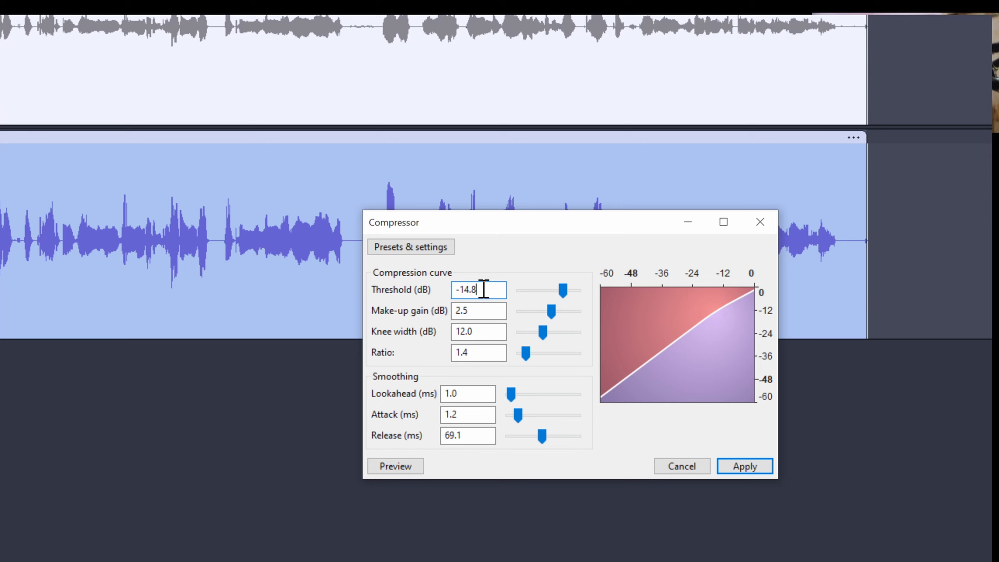
left_click_drag(484, 290, 418, 289)
type("-10")
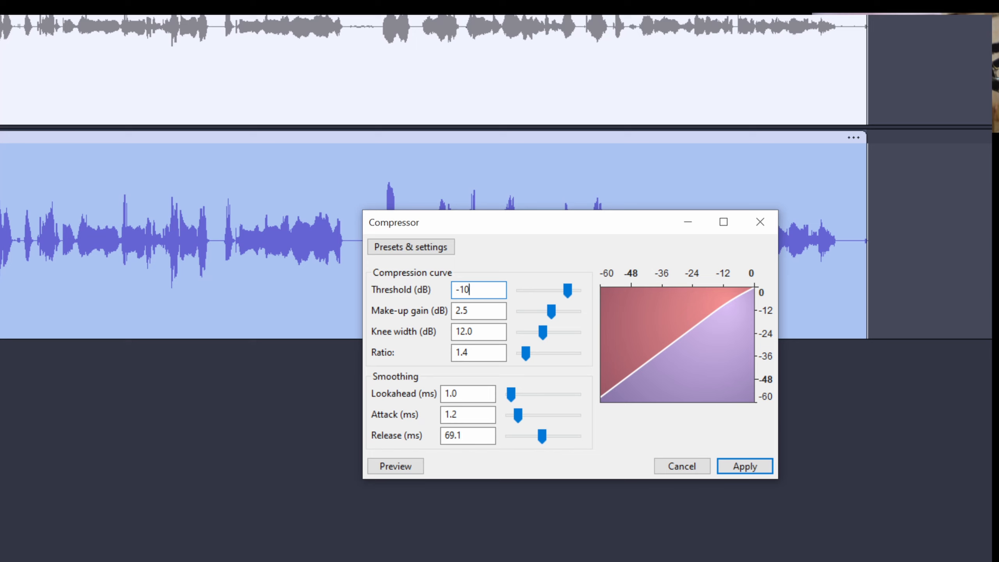
key("BackSpace")
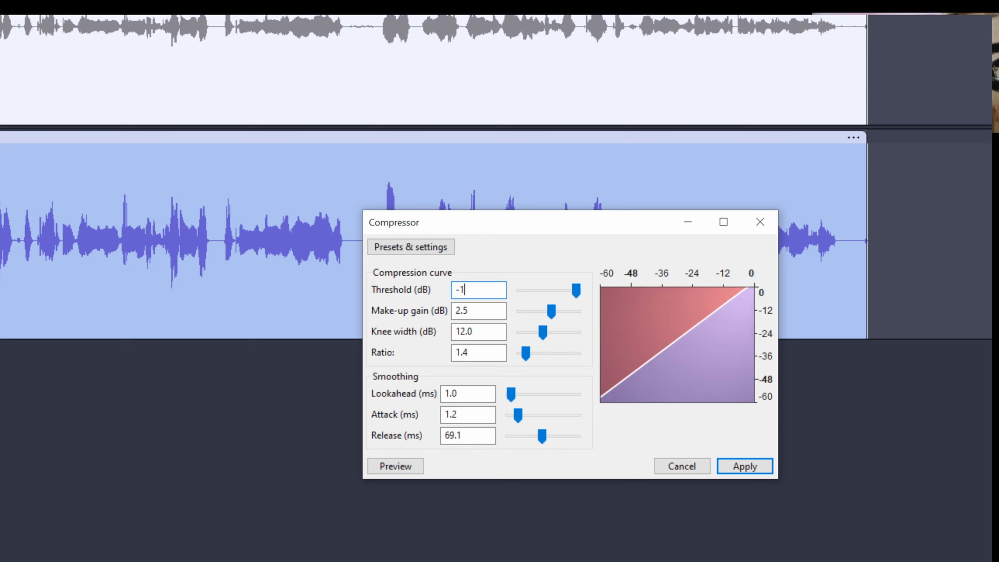
type("4")
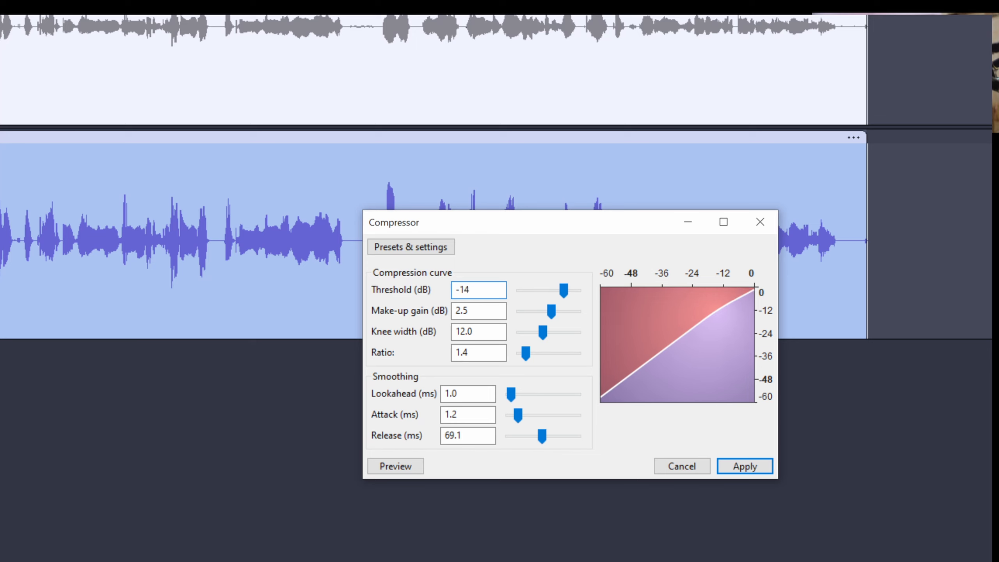
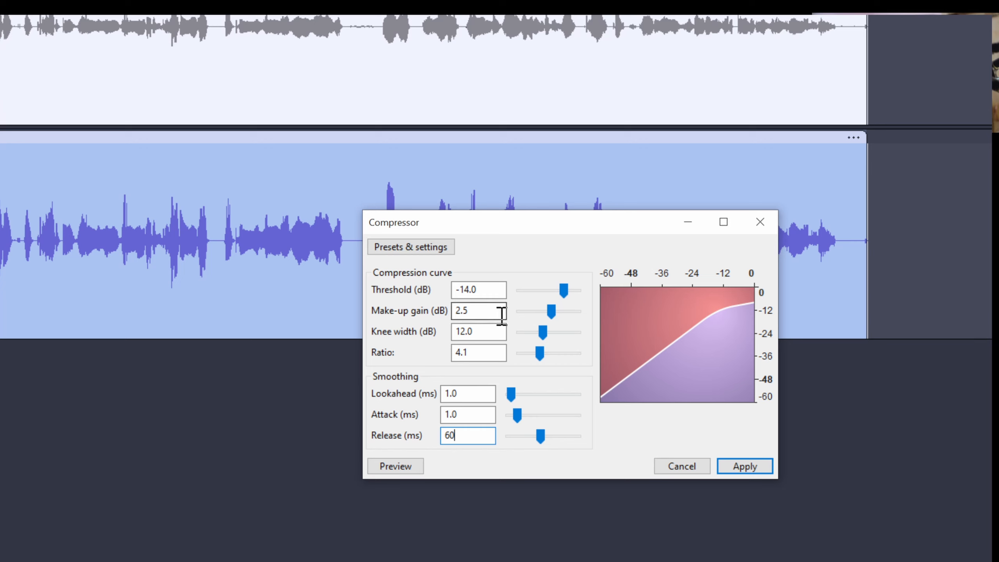
- Apply the compressor to the clip with the make-up gain kept at 2.5 dB and select a middle section of the waveform
left_click(476, 311)
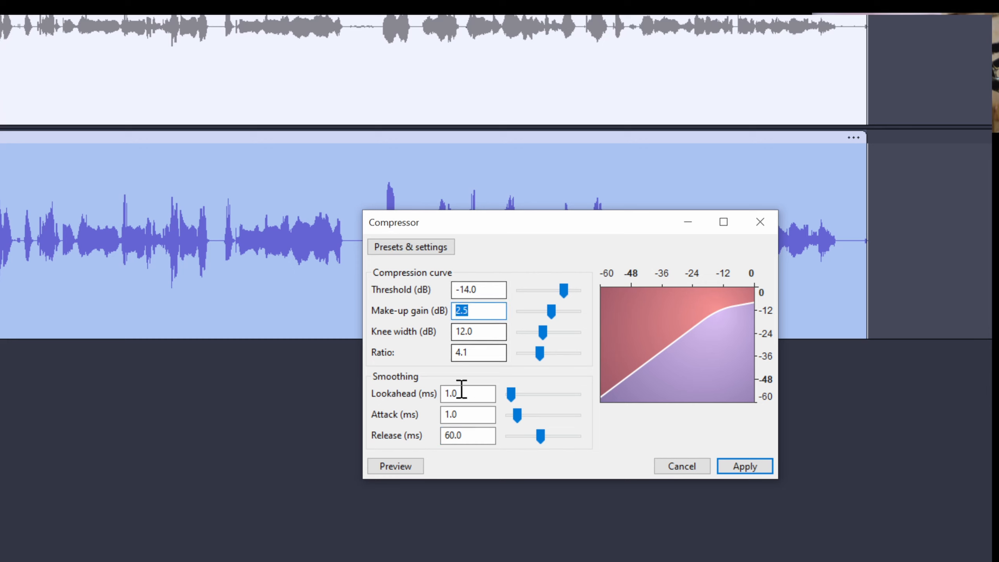
left_click(743, 464)
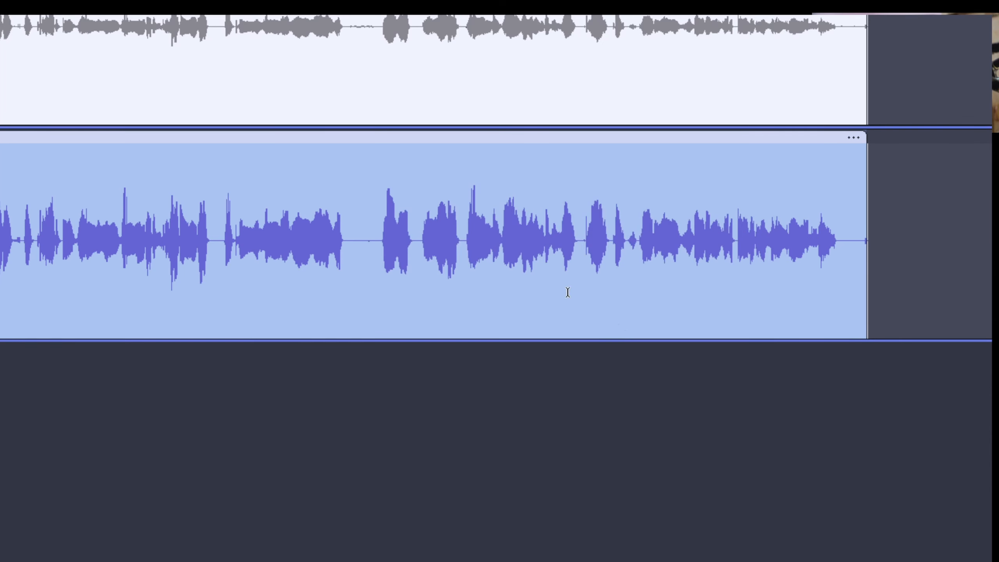
left_click_drag(277, 229, 543, 238)
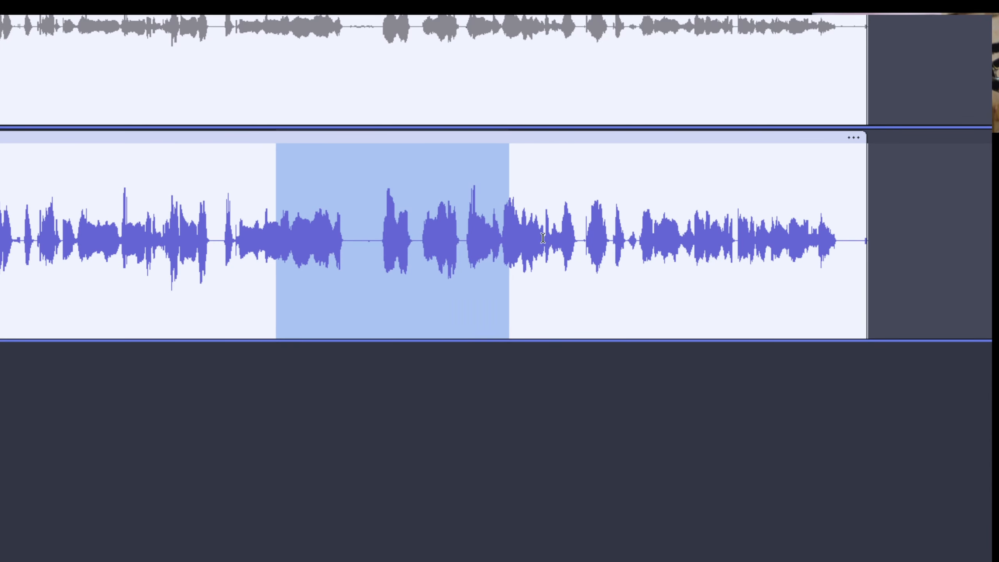
- Clear the waveform selection and unmute the upper, unprocessed track
left_click(559, 307)
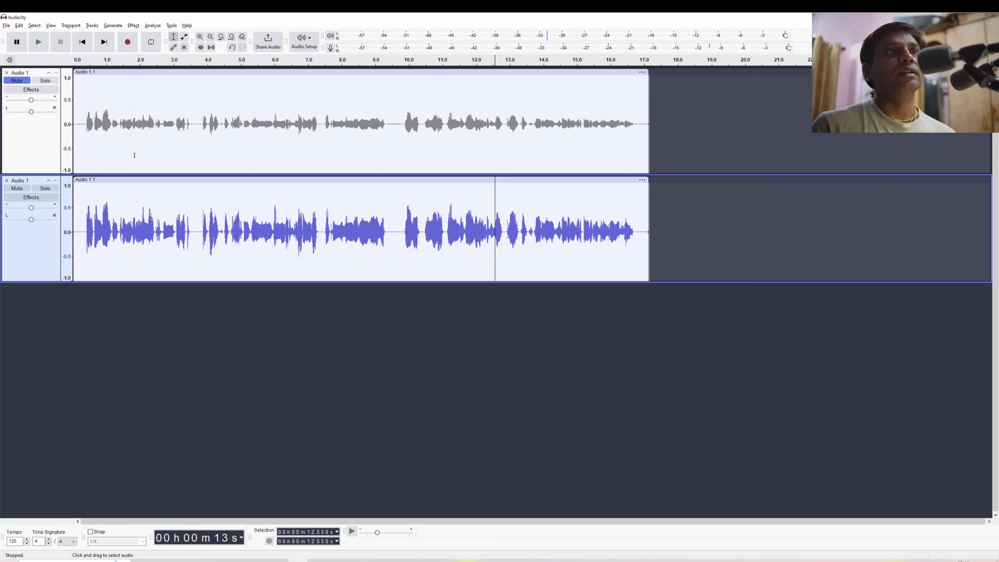
left_click(84, 232)
left_click_drag(79, 126, 140, 126)
left_click(21, 82)
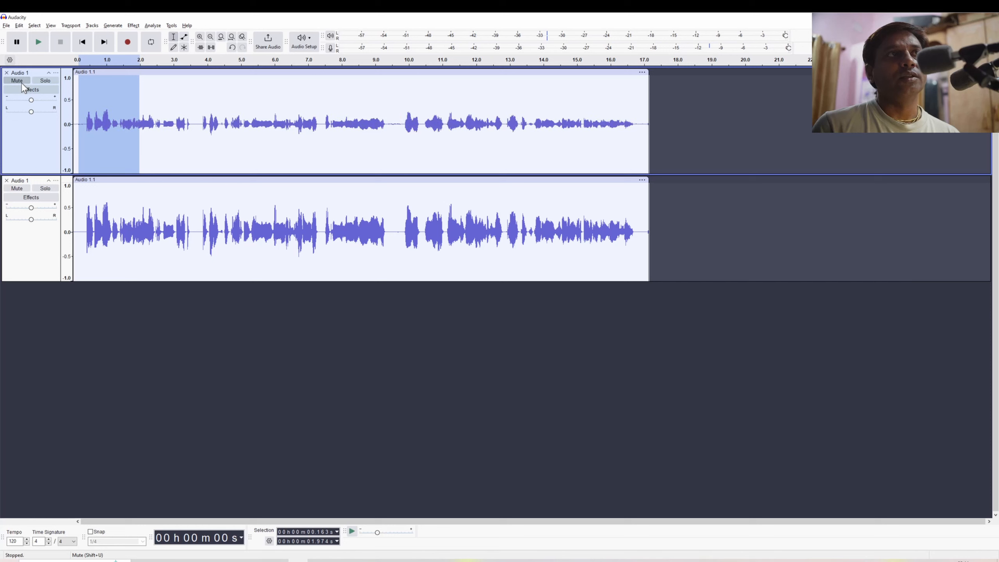
left_click(151, 124)
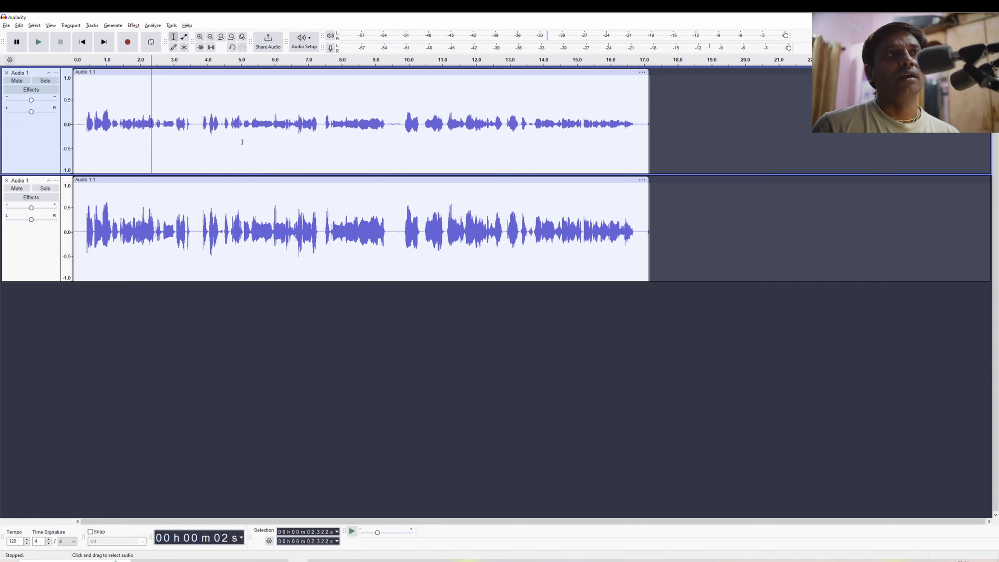
- Compare the waveform levels of the unprocessed and compressed tracks by selecting matching stretches, including the compressed track's full speech range
left_click_drag(184, 126, 302, 126)
left_click_drag(228, 222, 352, 223)
left_click(351, 223)
left_click(377, 228)
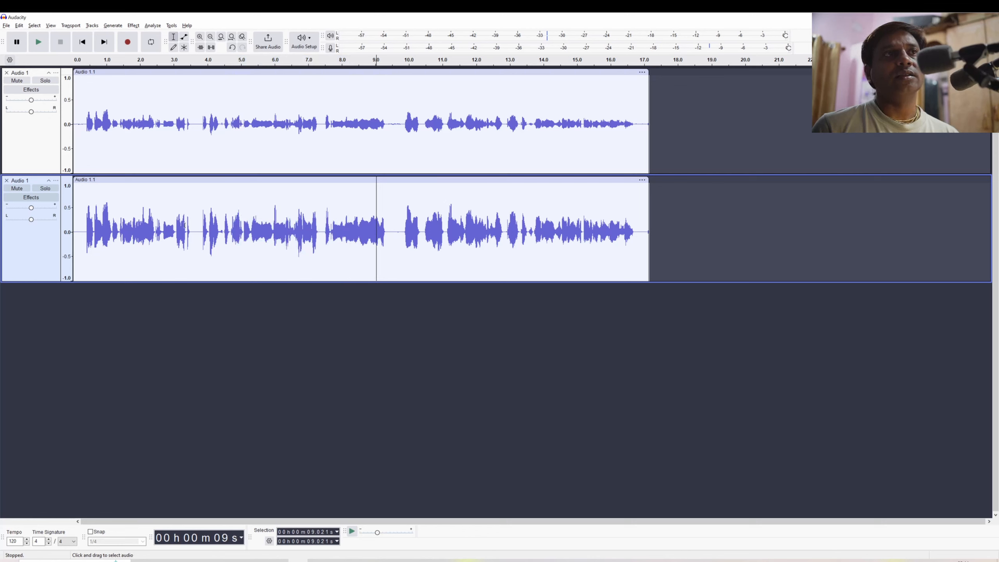
left_click_drag(88, 226, 634, 240)
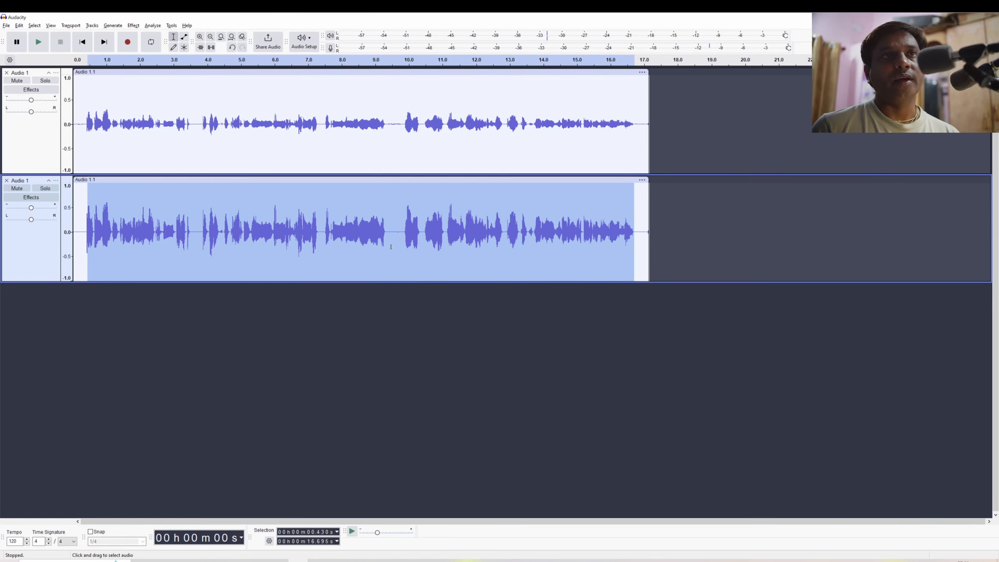
left_click(371, 240)
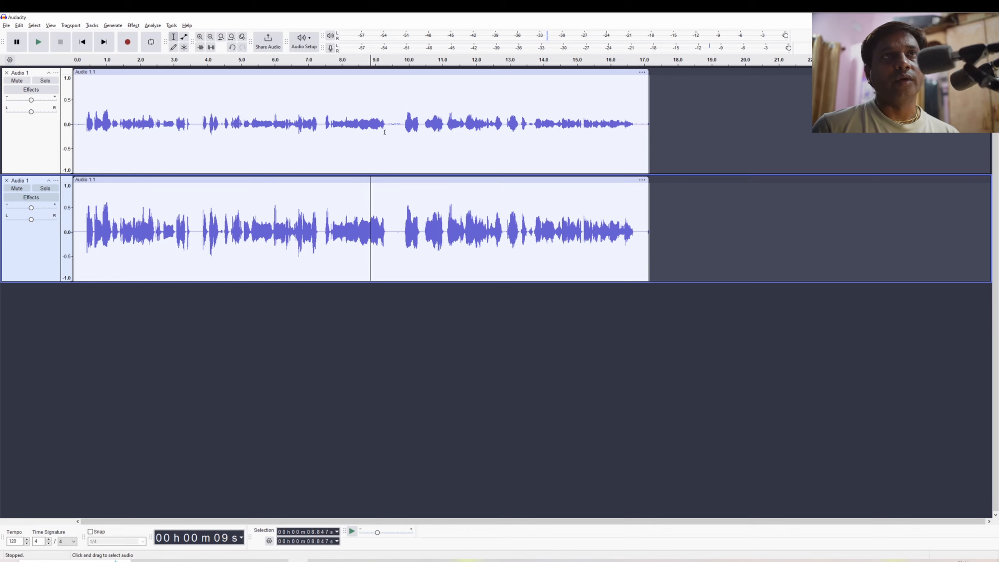
- Compare the noise in the silent gap near 9.5 s and the silence before the first word on both tracks
left_click_drag(389, 130, 403, 123)
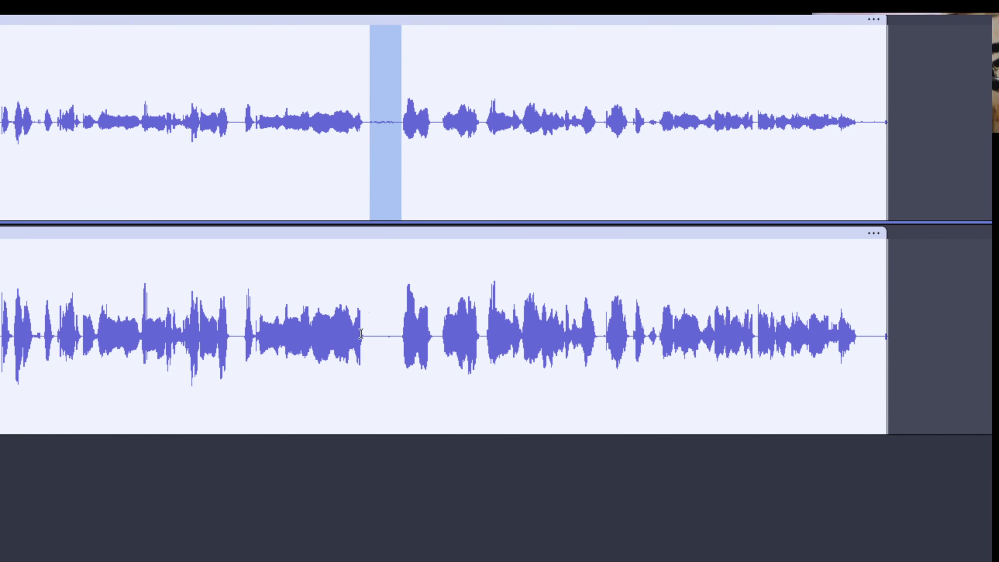
left_click_drag(369, 339, 397, 340)
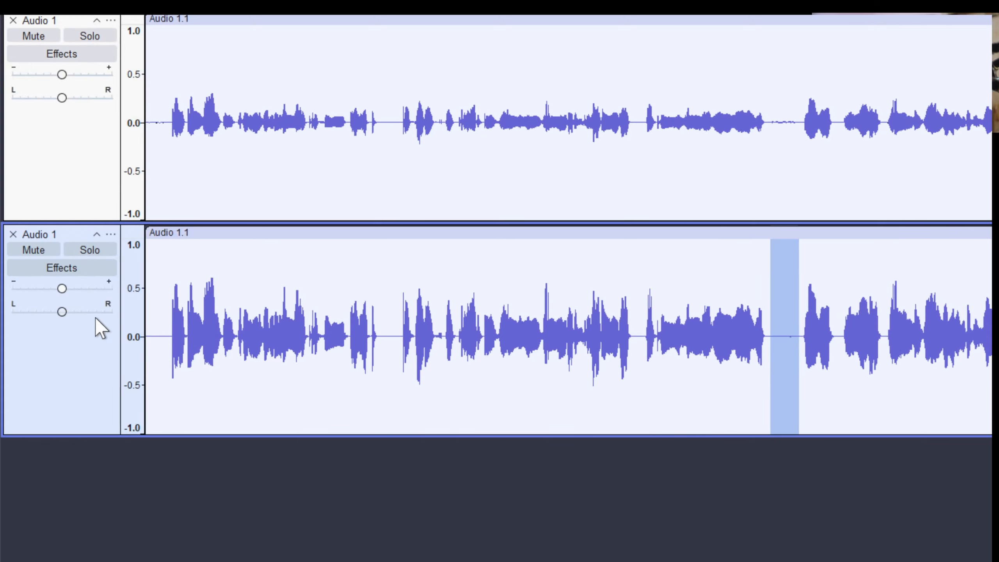
left_click_drag(169, 123, 146, 124)
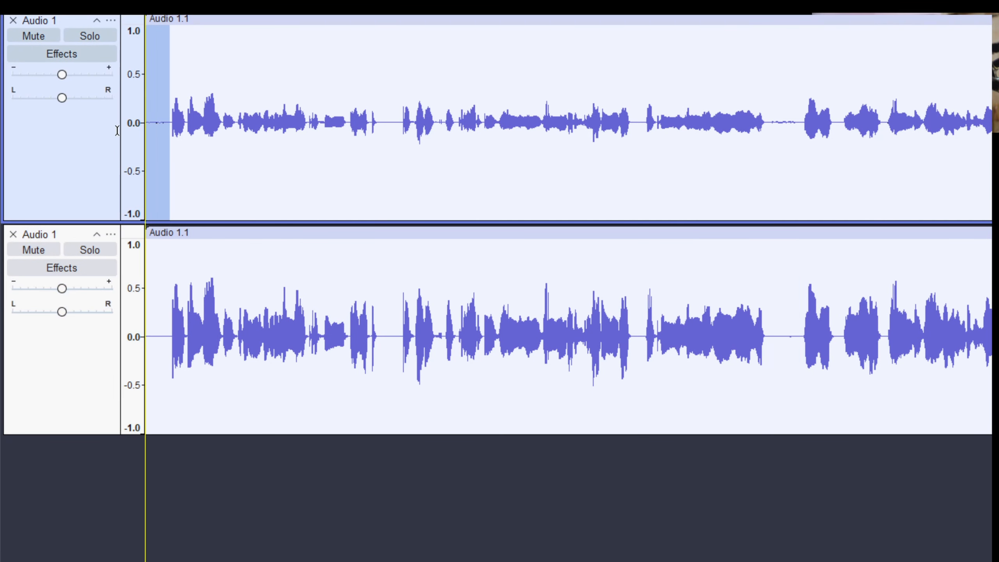
left_click_drag(169, 335, 146, 338)
- Examine the compressed track's peaks against the unprocessed track, highlighting its section from about 3 to 10 s
left_click(412, 290)
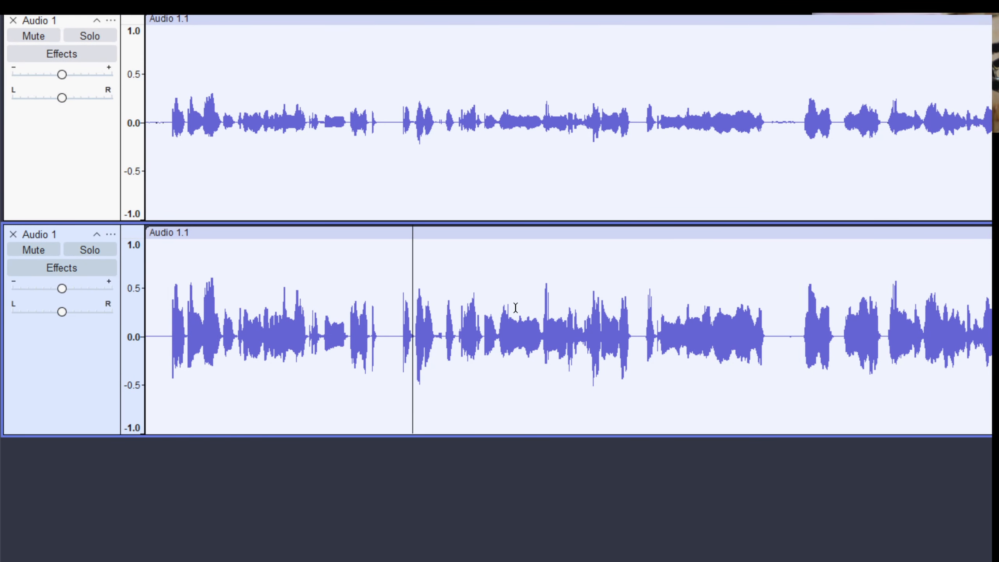
left_click(543, 190)
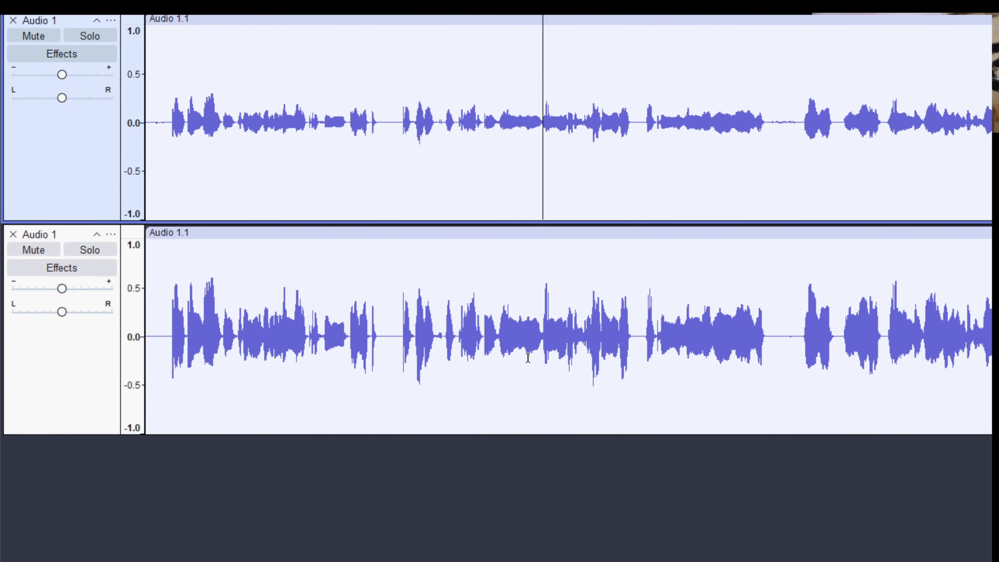
left_click_drag(349, 332, 815, 367)
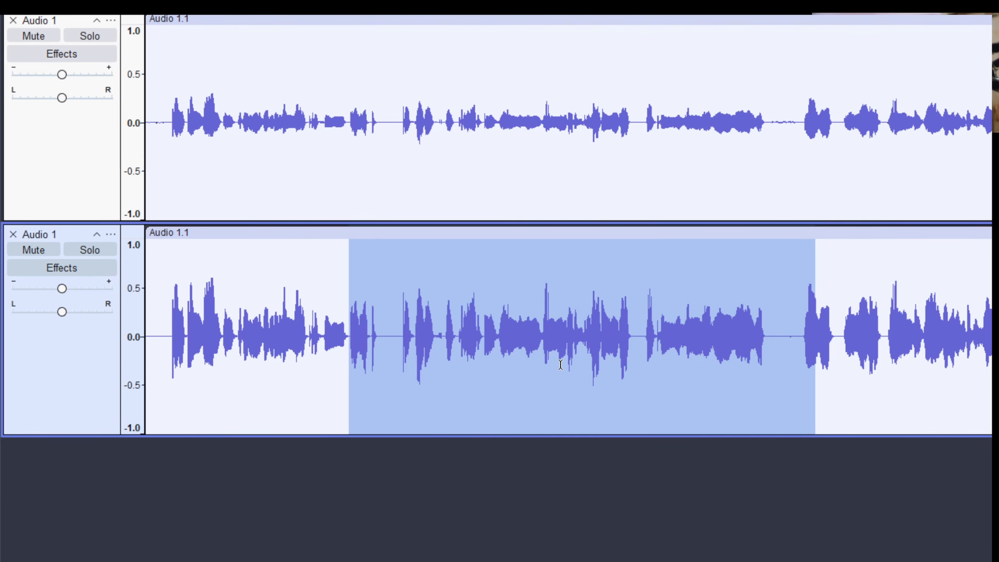
left_click(404, 341)
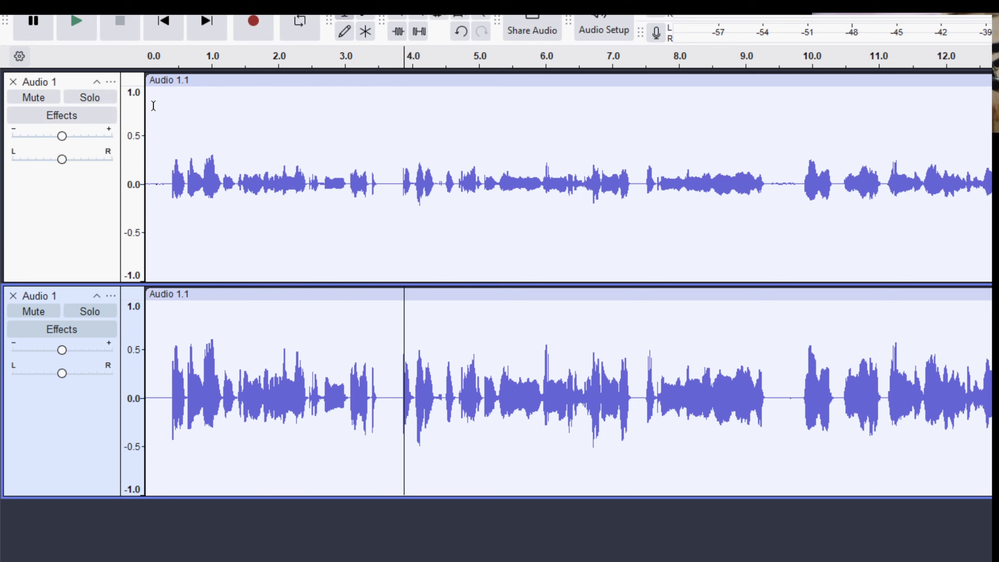
- Solo the unprocessed track, play it from just before the first word, and stop the playback
left_click(150, 185)
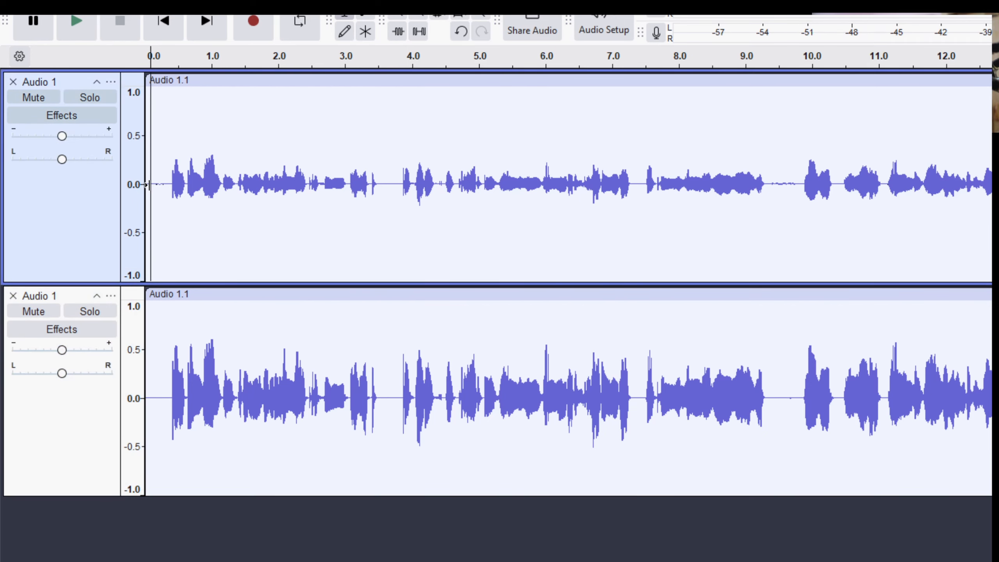
left_click(93, 100)
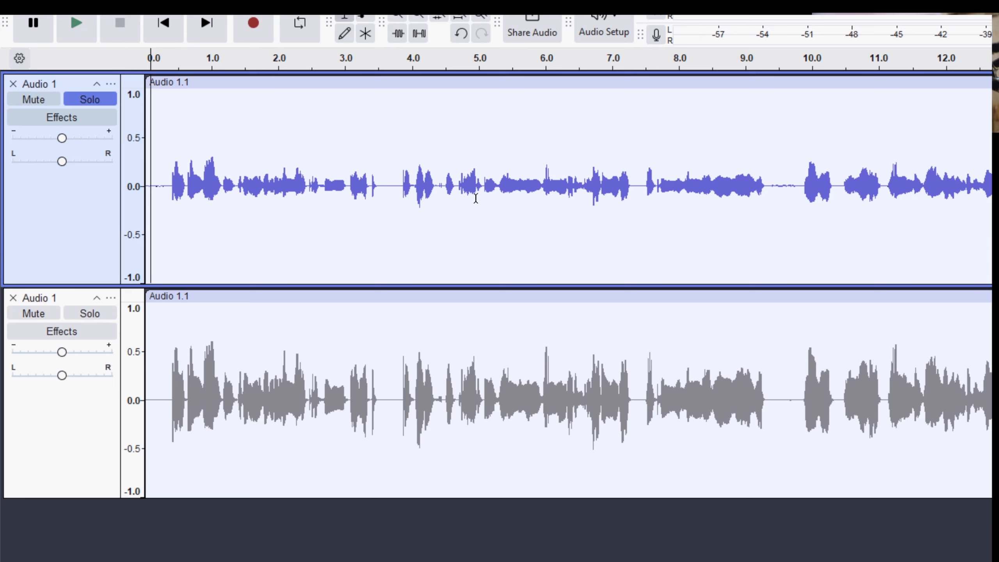
left_click(163, 195)
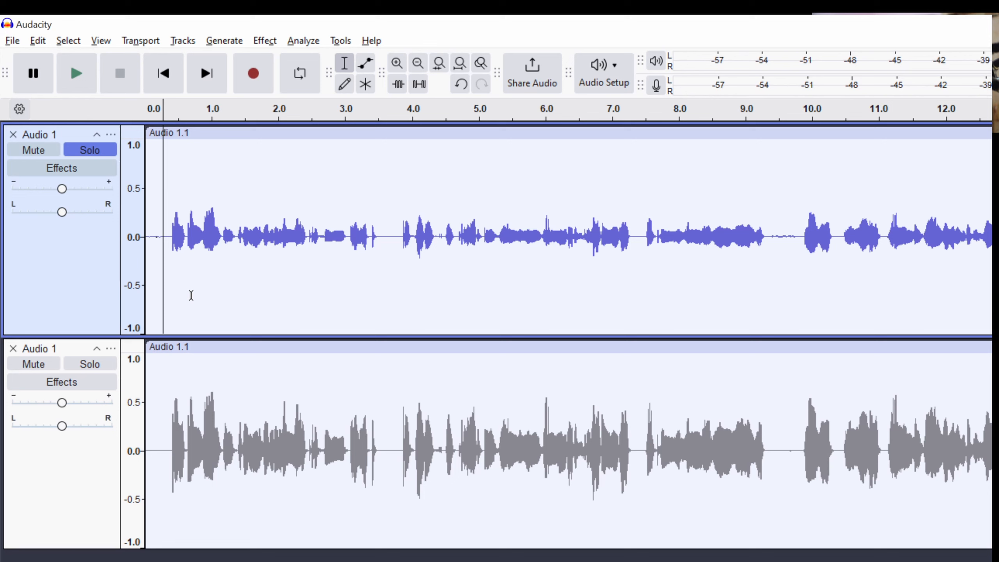
key("space")
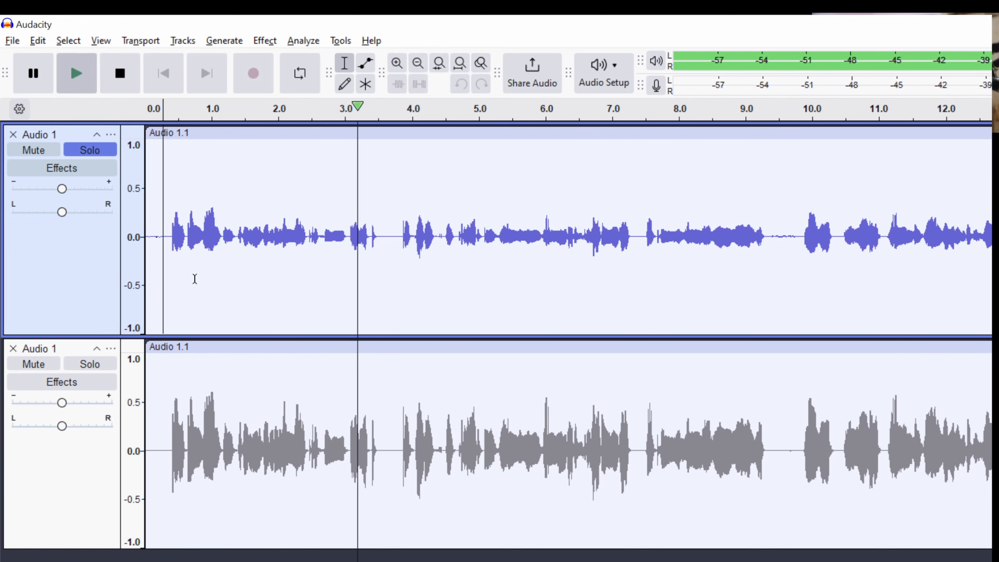
left_click(88, 149)
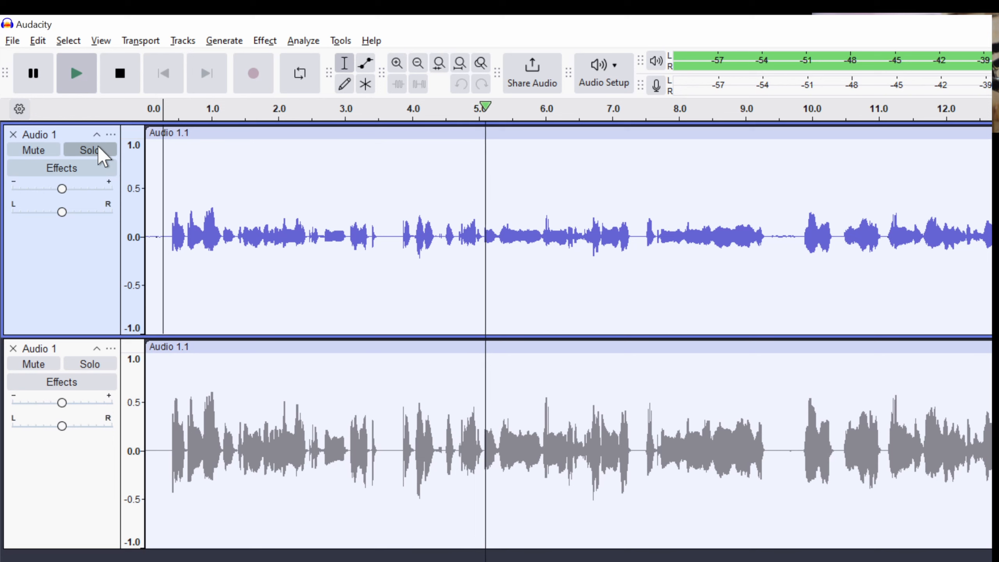
key("space")
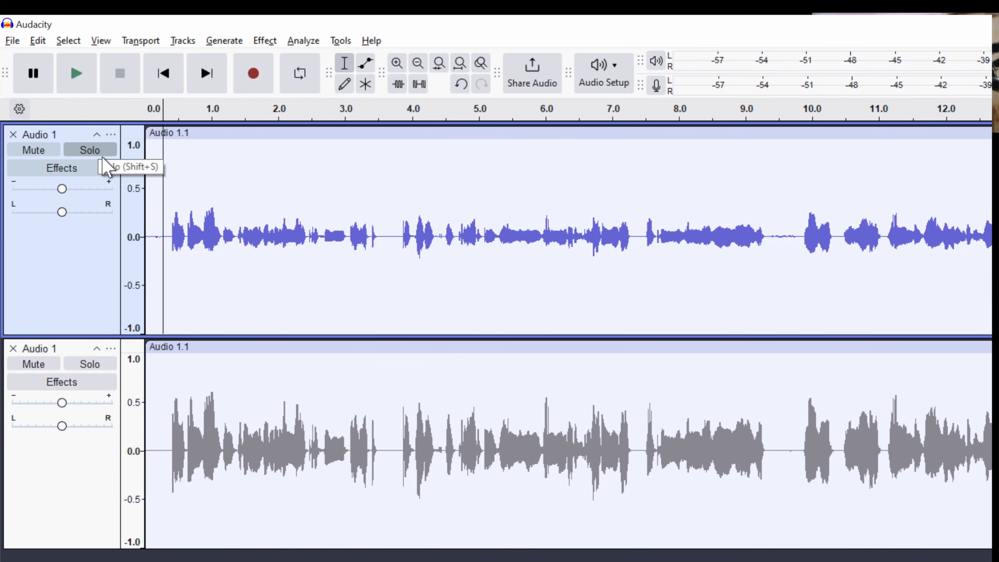
left_click(99, 151)
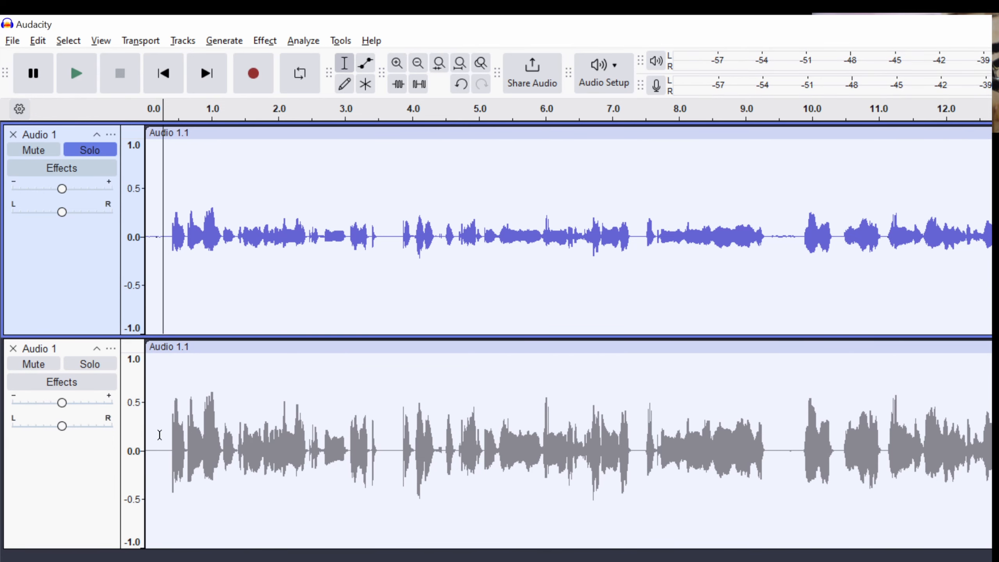
- Switch solo to the compressed track, play it from just before the first word, and stop the playback
left_click(159, 440)
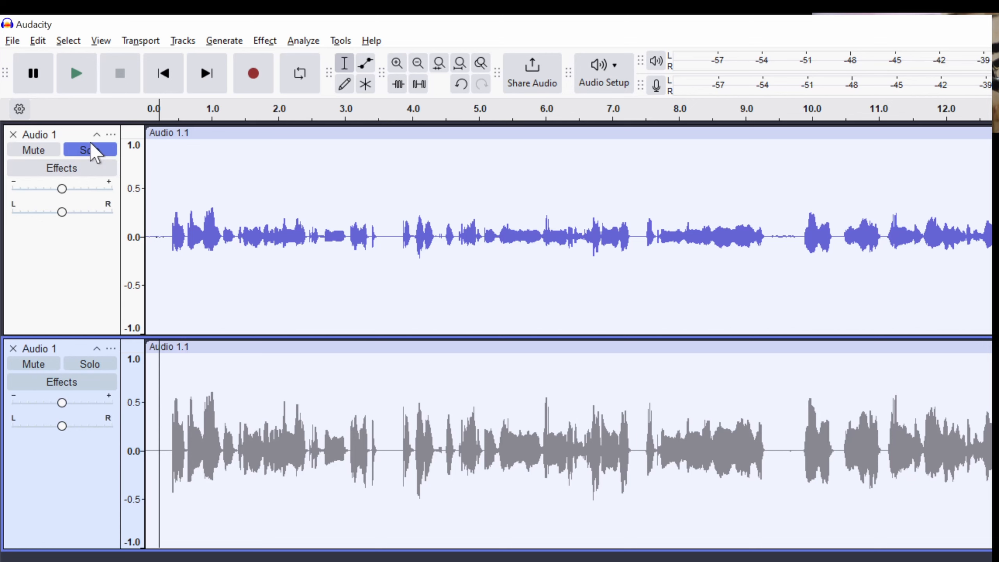
left_click(102, 363)
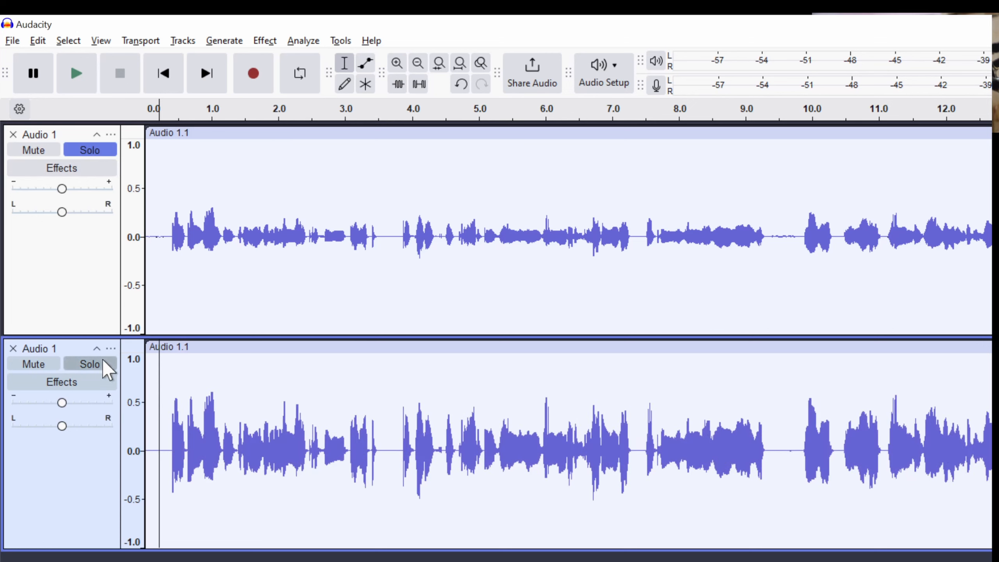
left_click(111, 153)
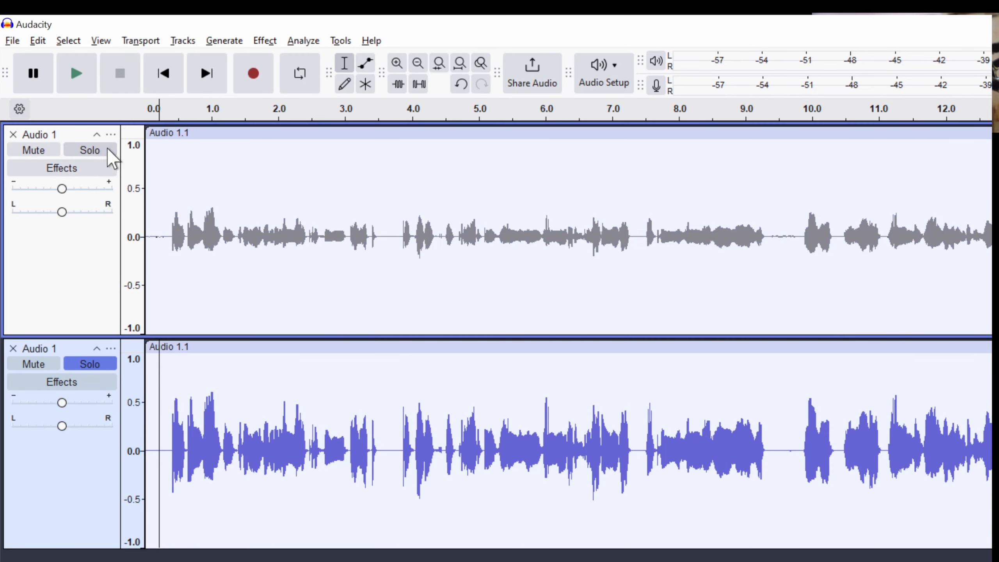
key("space")
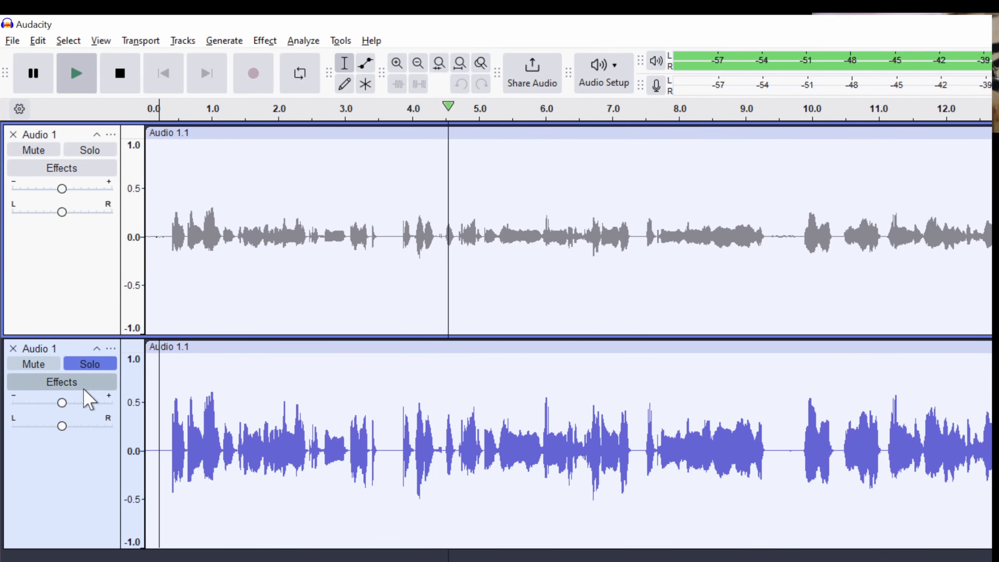
left_click(92, 369)
key("space")
left_click(93, 368)
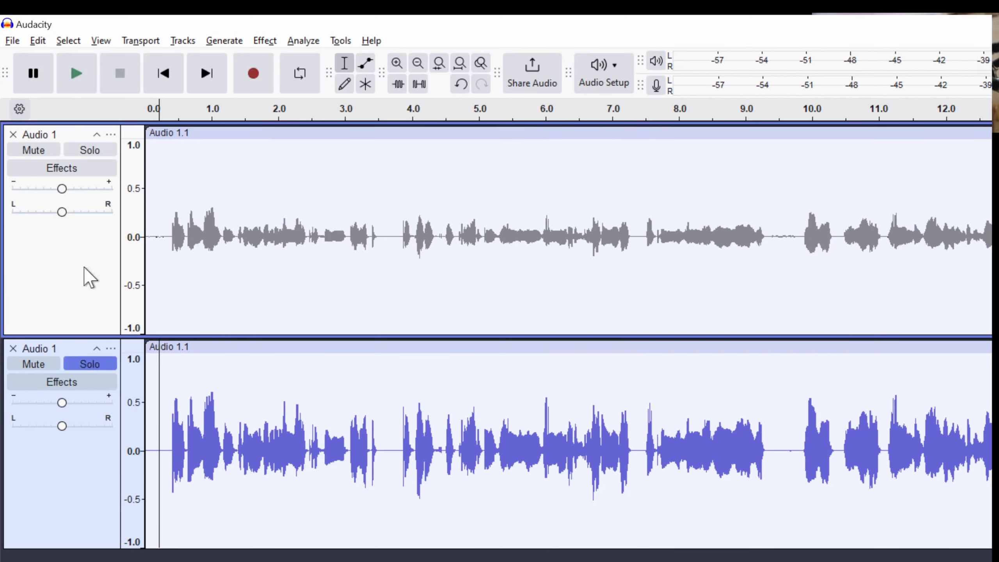
- Return solo to the unprocessed track, replay its opening seconds, then stop and clear the solo
left_click(96, 151)
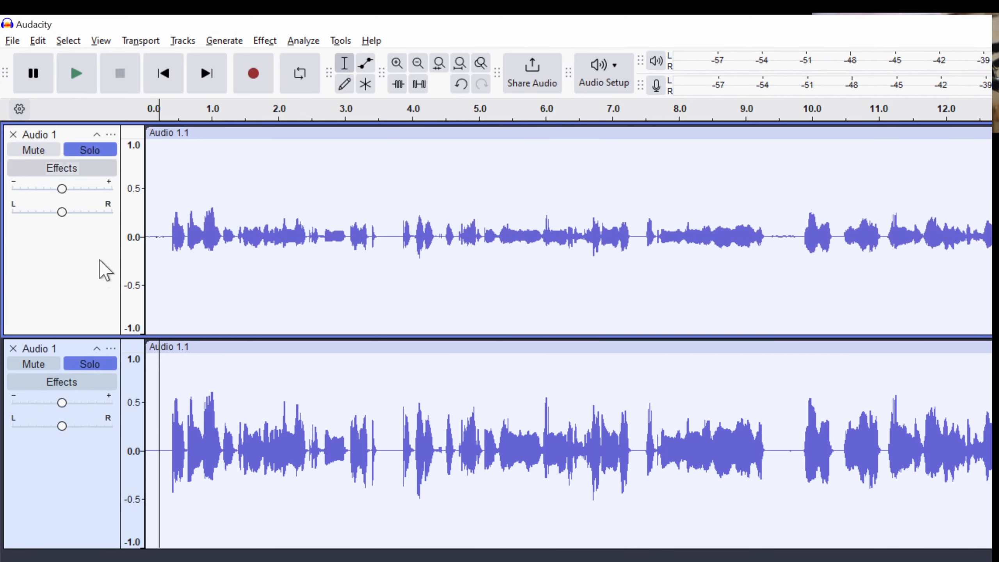
left_click(99, 365)
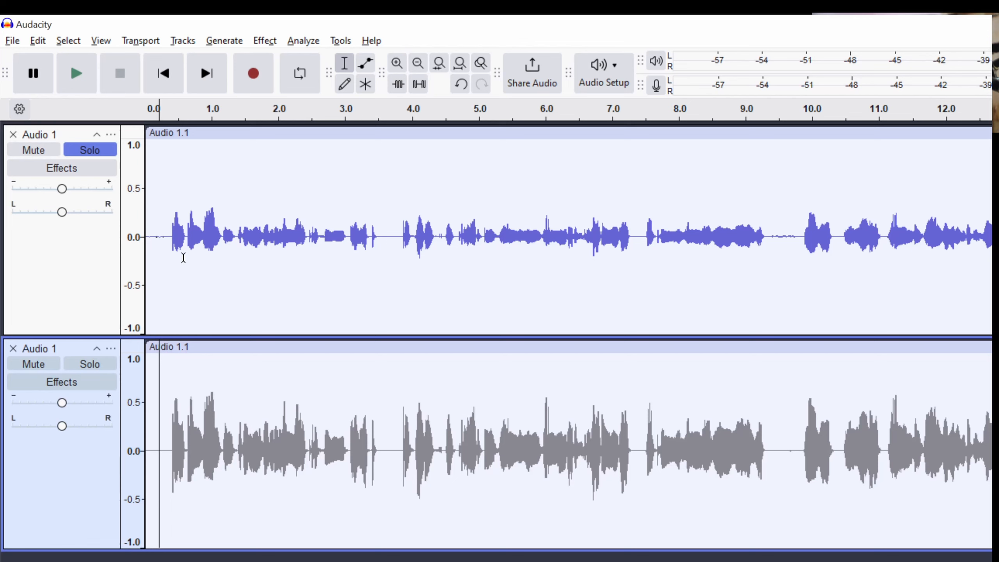
key("space")
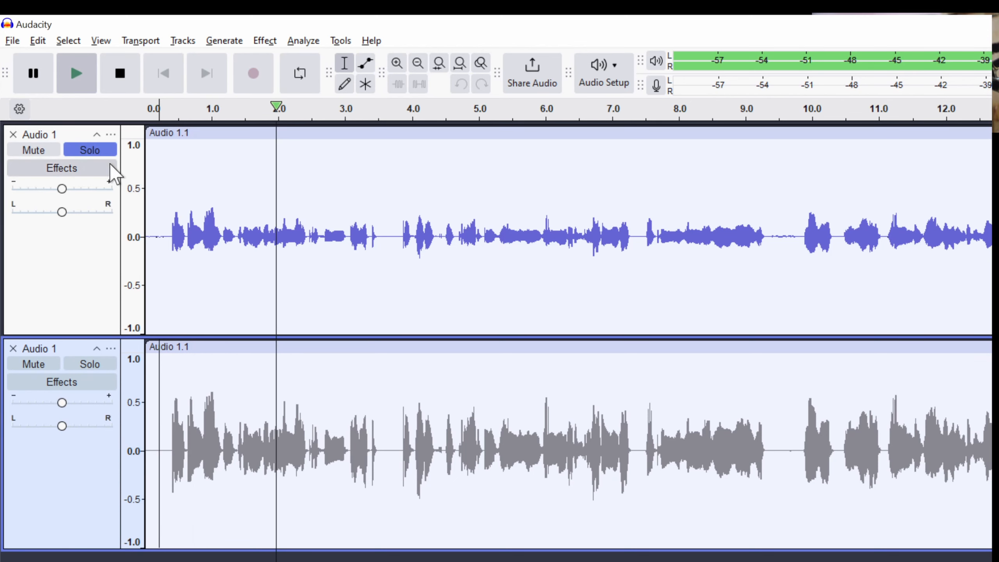
left_click(105, 152)
key("space")
left_click(104, 153)
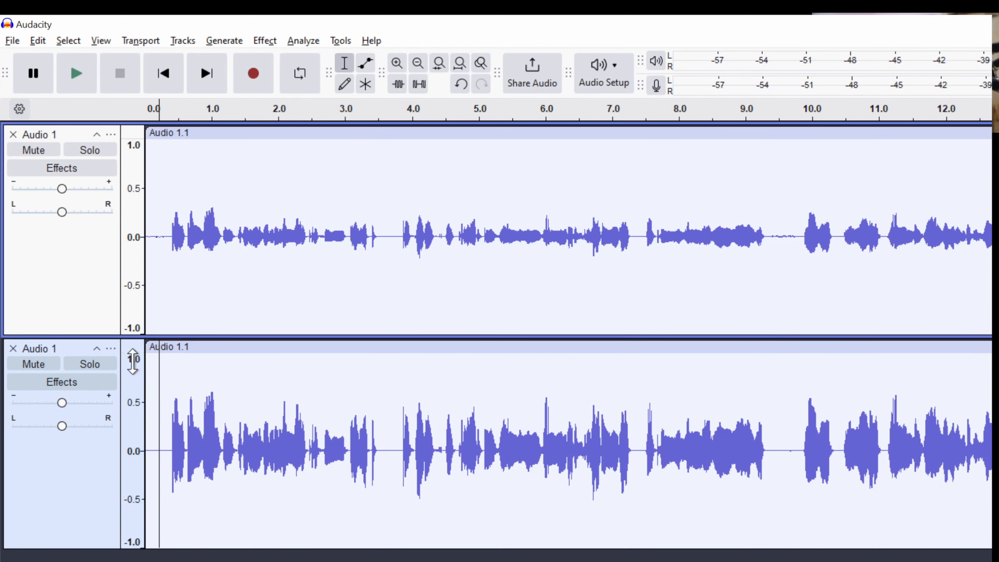
- Solo the compressed track and replay about the first six seconds before stopping
left_click(112, 363)
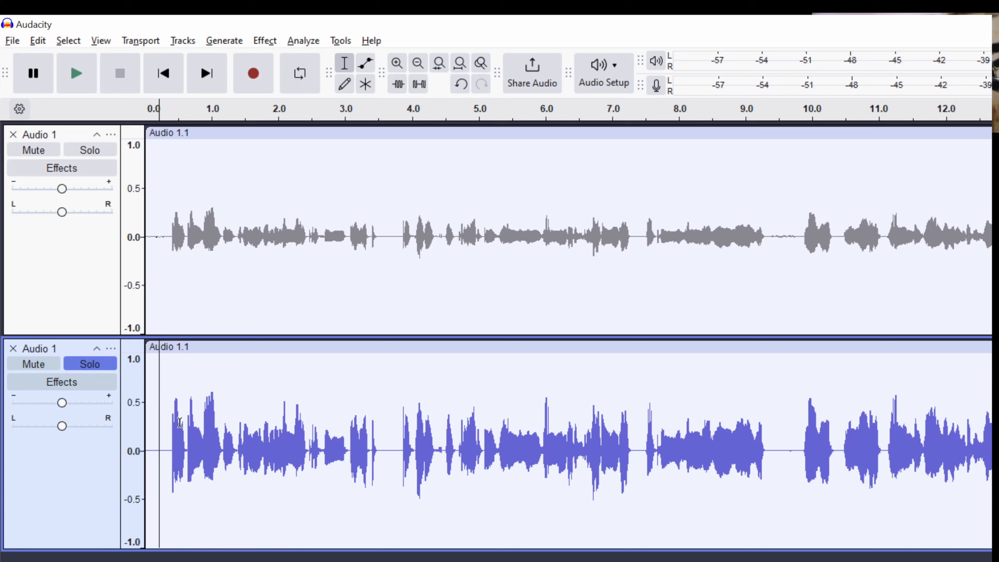
key("space")
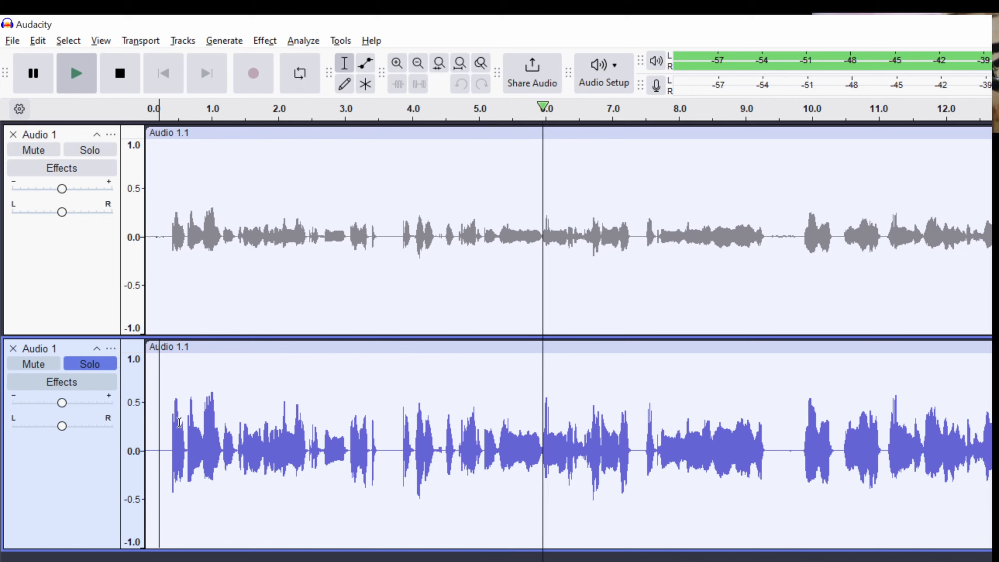
key("space")
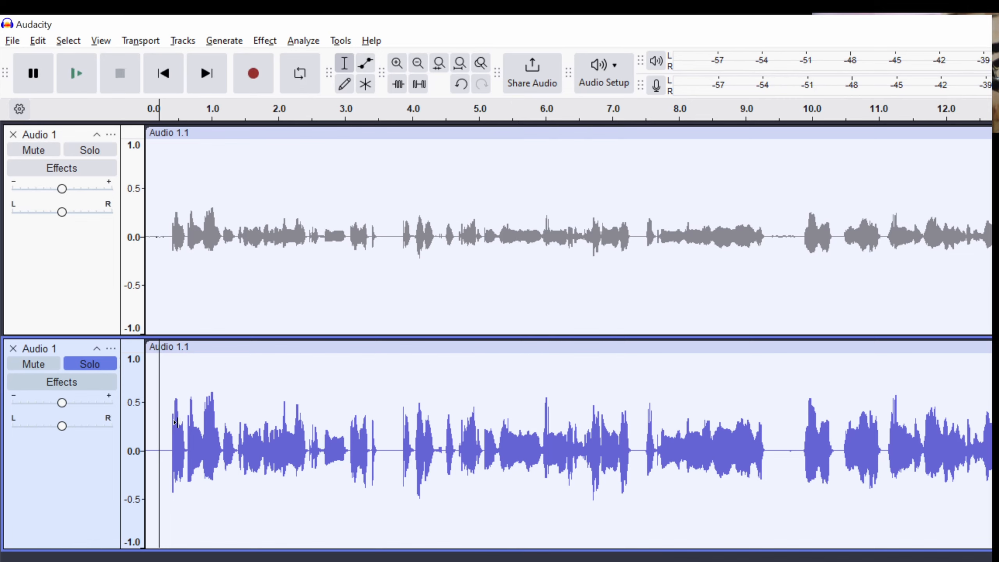